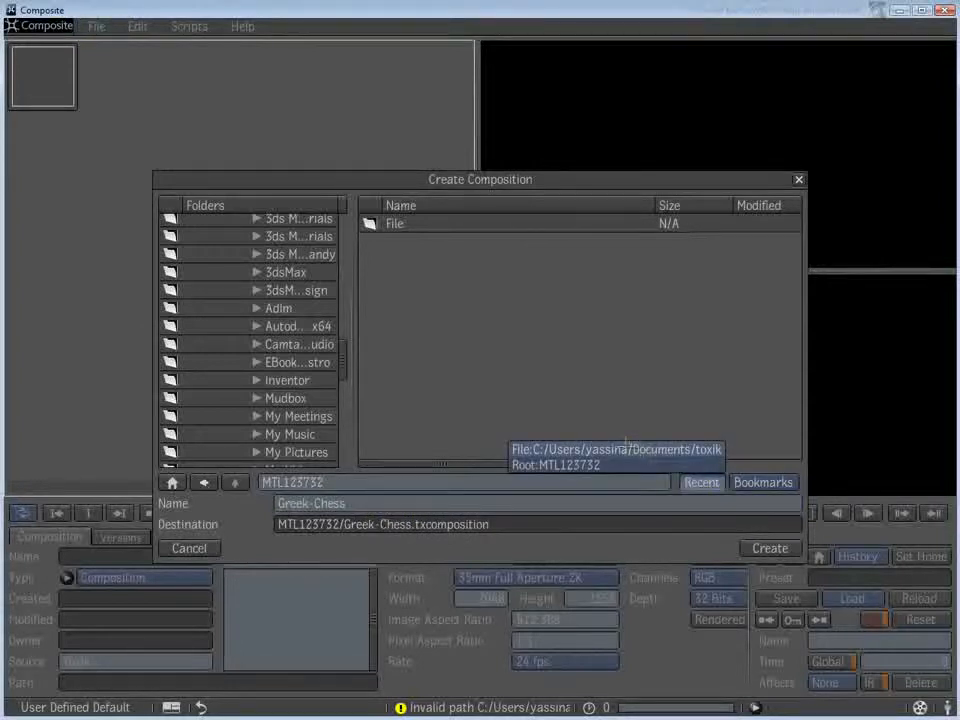
# - Create the Greek-Chess composition in the recently used toxik documents folder
pyautogui.click(703, 484)
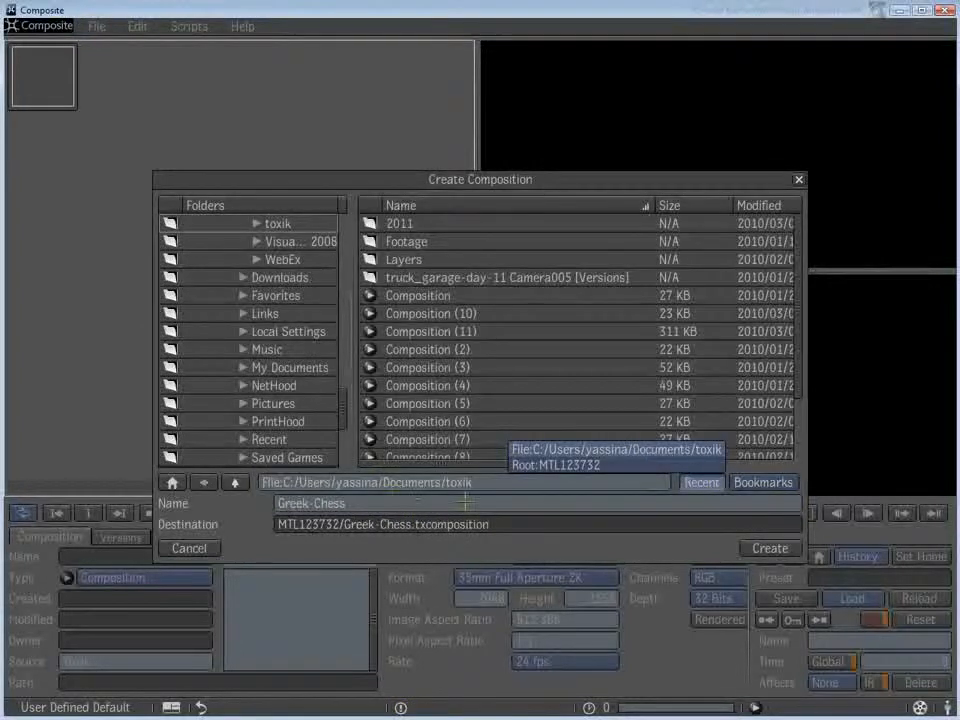
pyautogui.click(497, 485)
pyautogui.moveTo(497, 484); pyautogui.dragTo(258, 484)
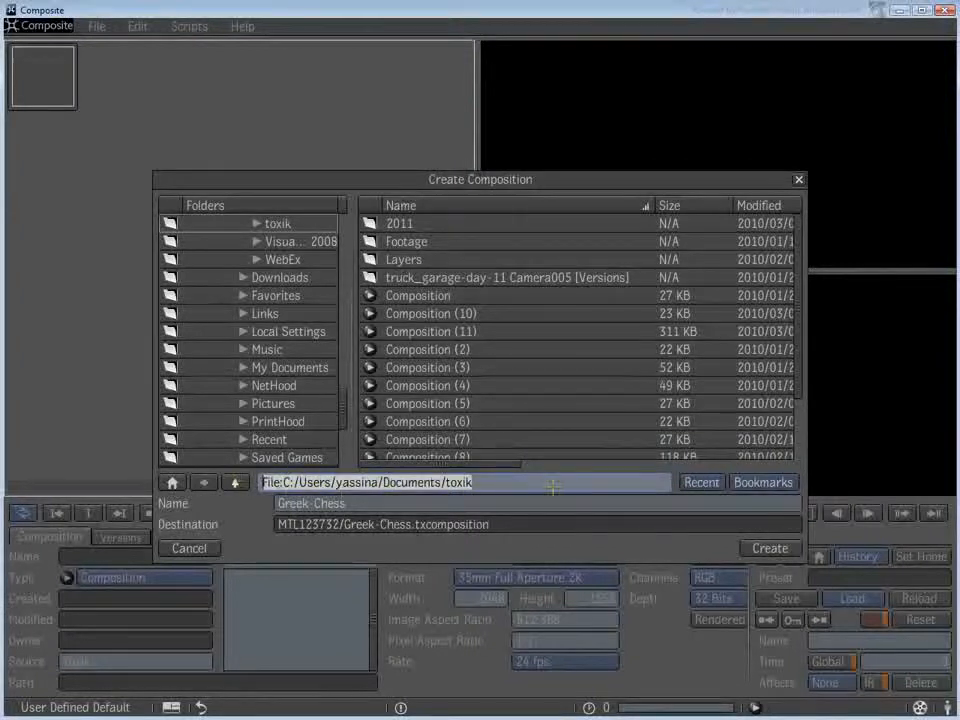
pyautogui.press('Tab')
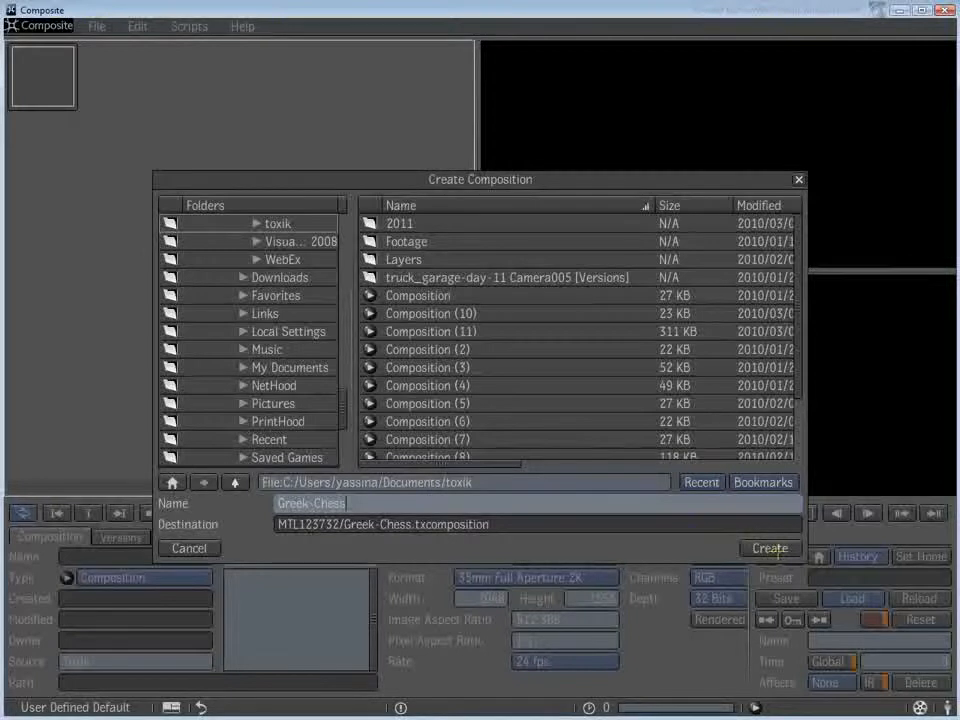
pyautogui.click(770, 548)
# - Place the Output node toward the right of the schematic and set its image format to NTSC
pyautogui.moveTo(228, 267); pyautogui.dragTo(358, 296)
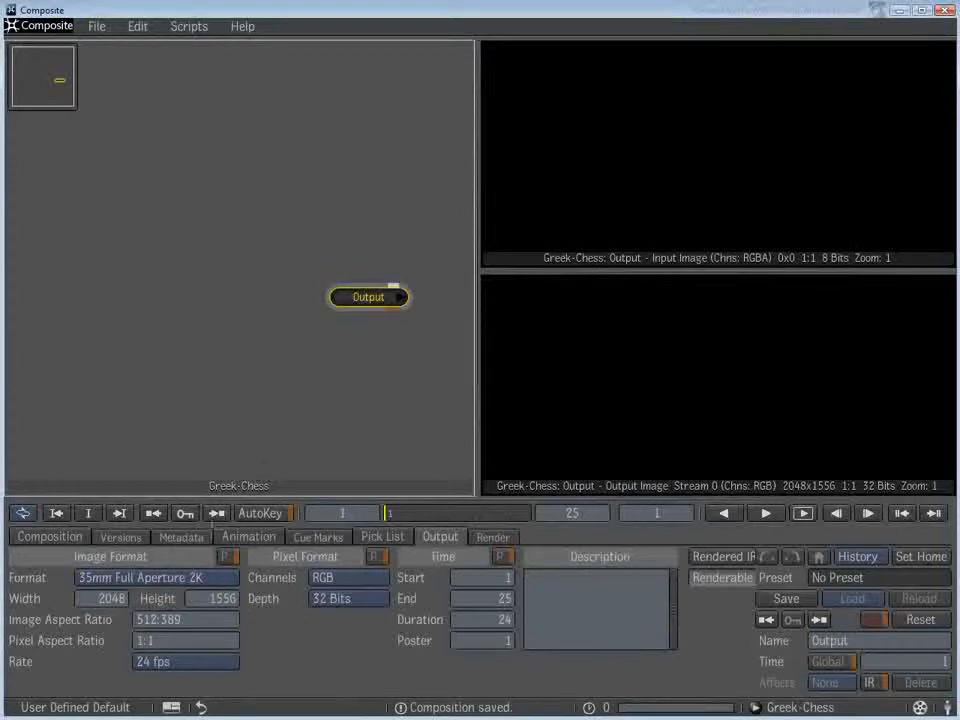
pyautogui.click(150, 577)
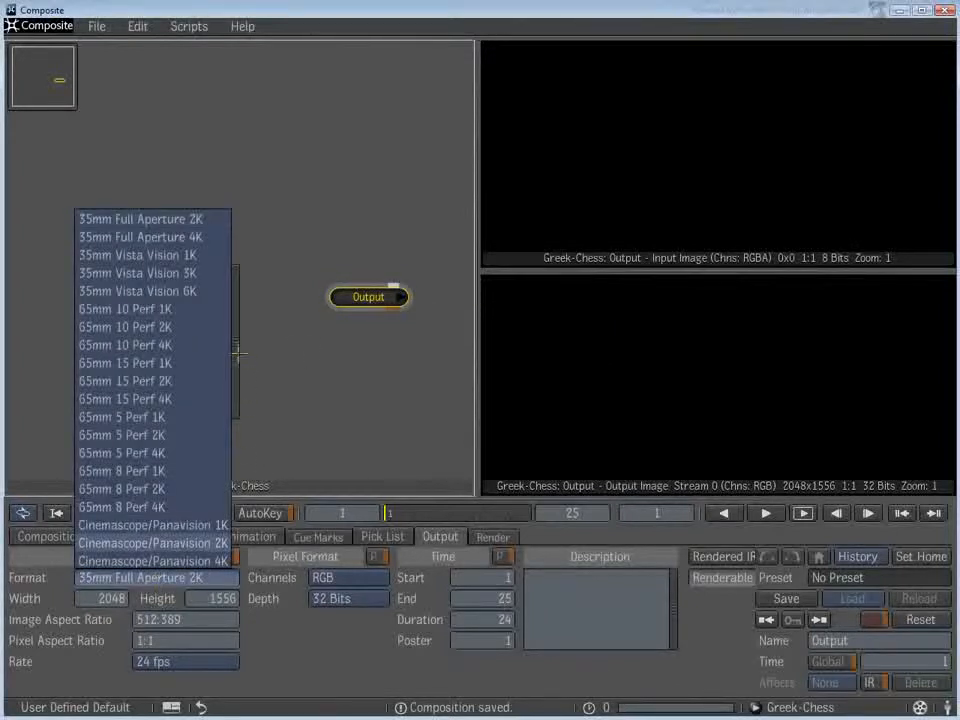
pyautogui.scroll(-5, 150, 420)
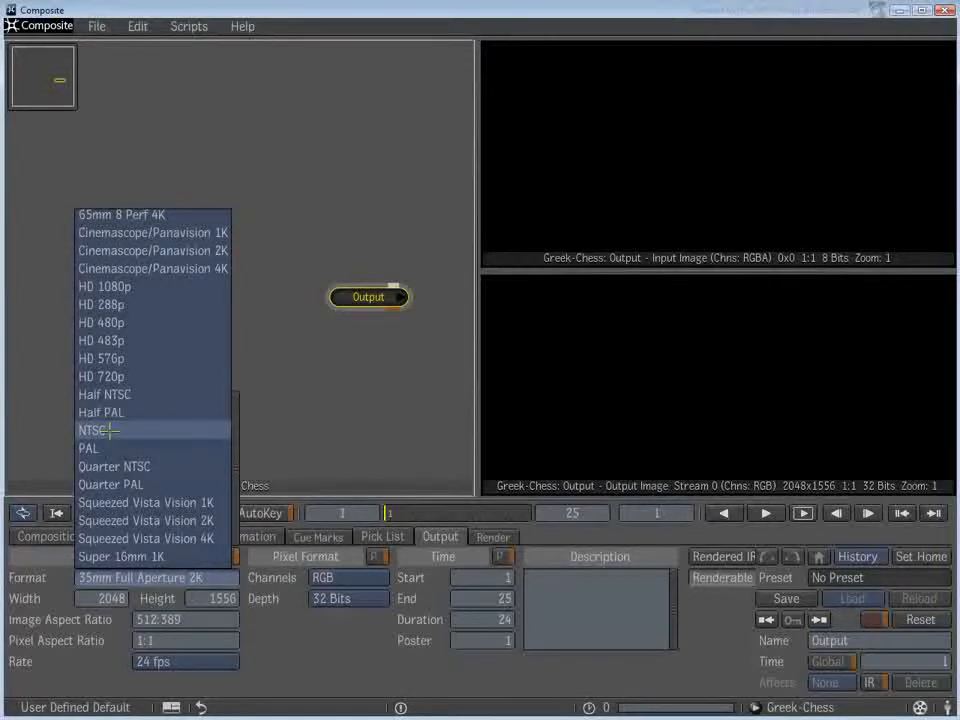
pyautogui.click(108, 430)
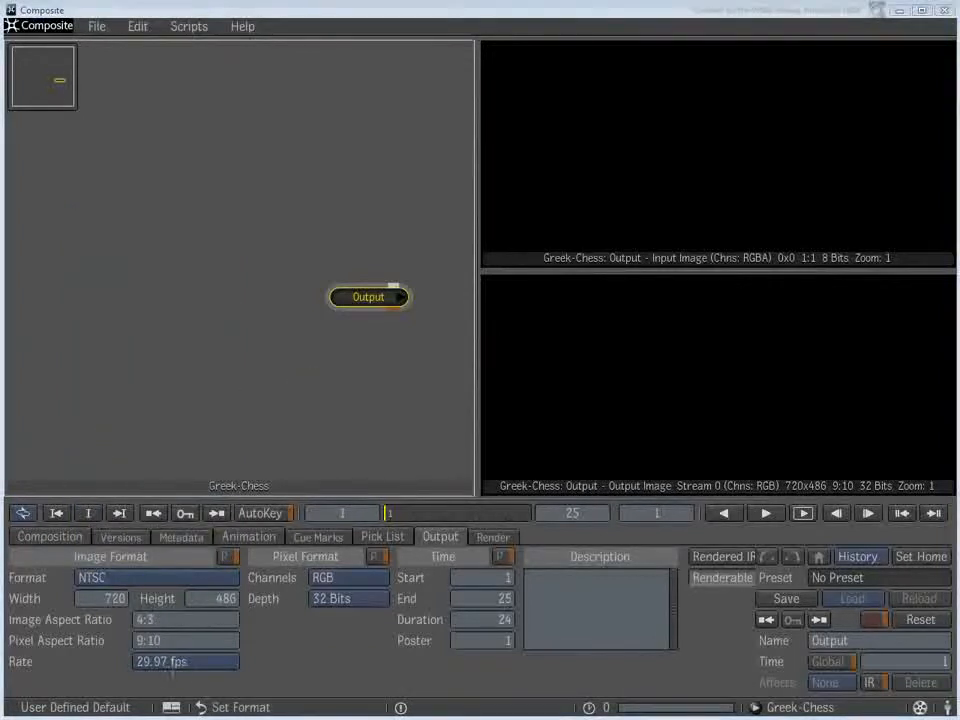
# - Switch to a side-by-side layout of schematic and one player, with the player displaying Tool Output
pyautogui.click(171, 707)
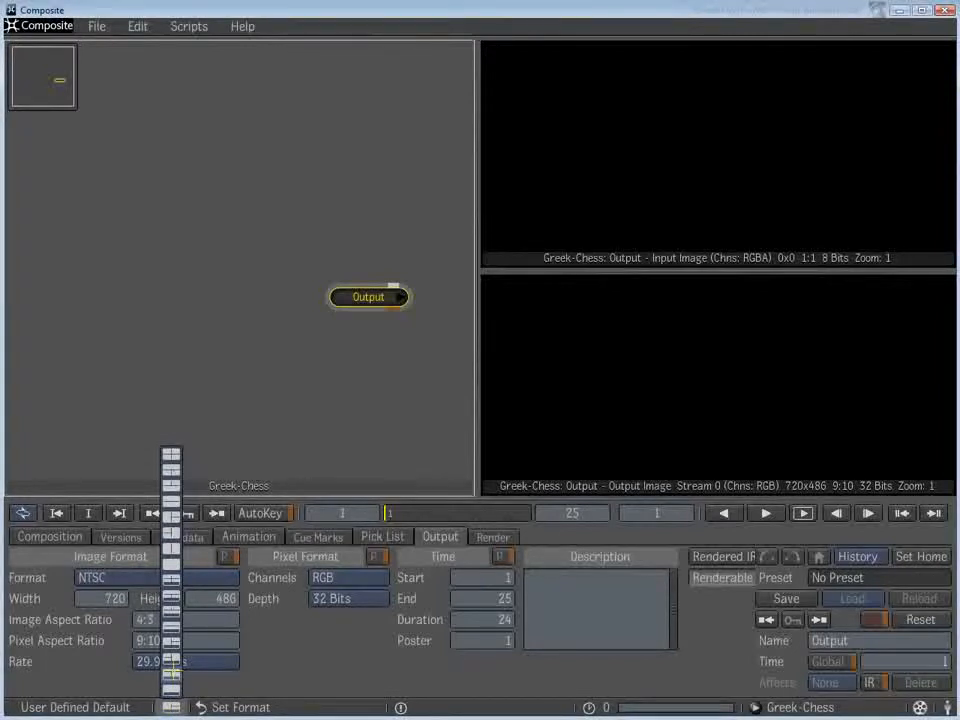
pyautogui.click(171, 673)
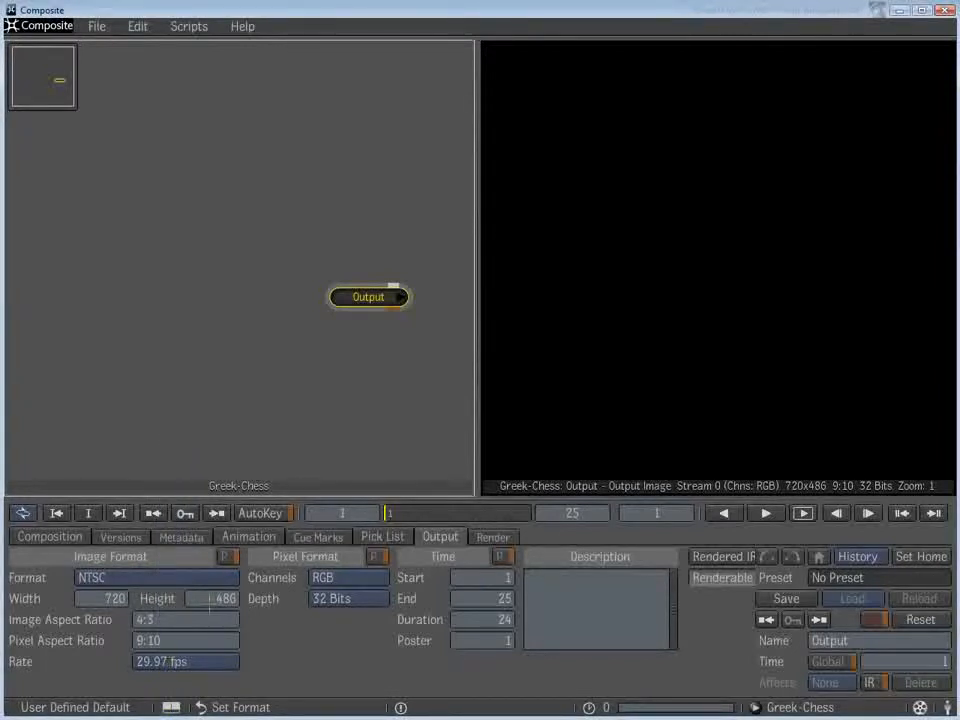
pyautogui.rightClick(685, 233)
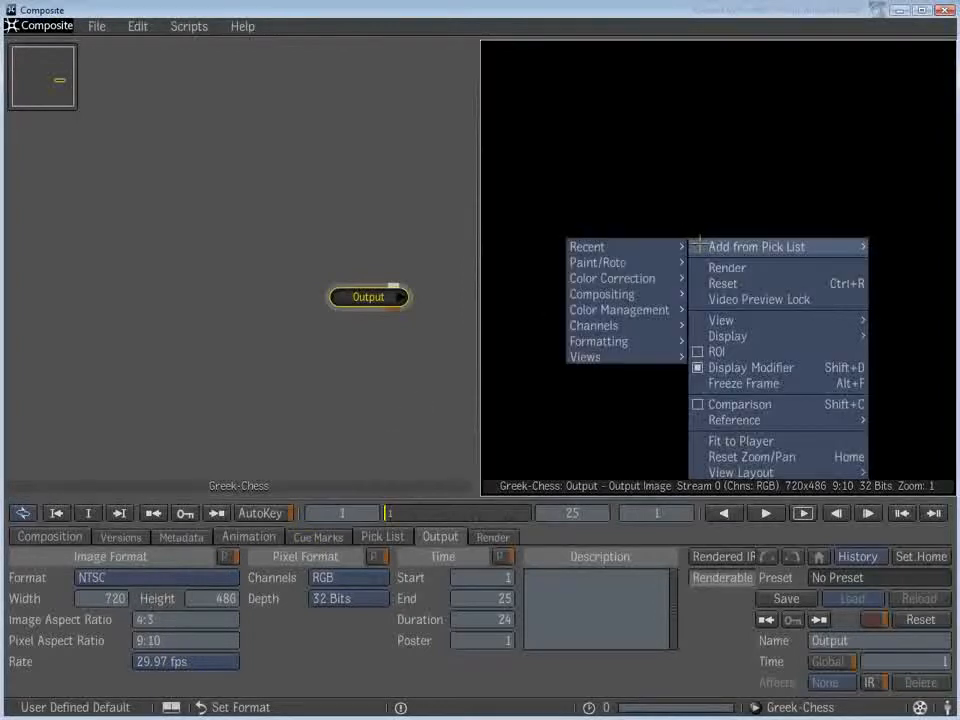
pyautogui.moveTo(731, 333)
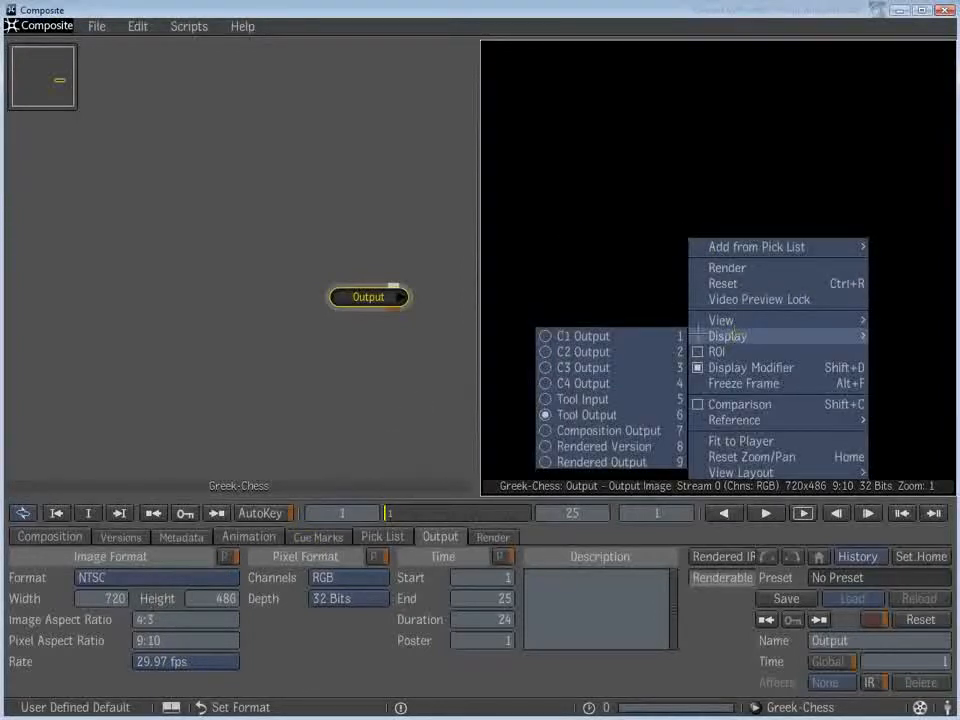
pyautogui.click(578, 414)
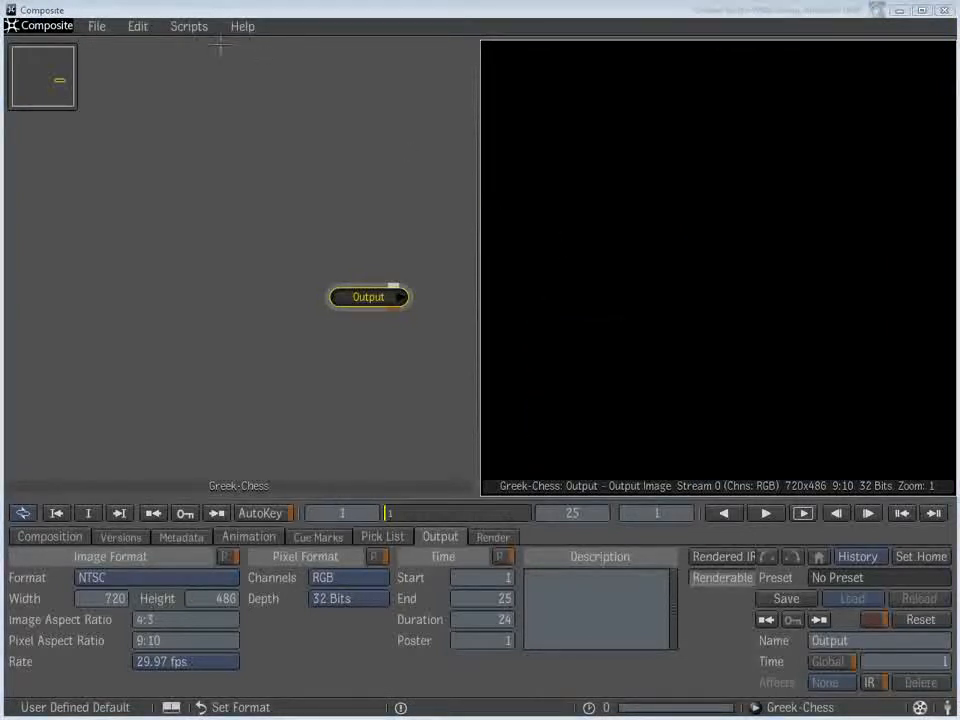
# - Import CHESS.EXR from the E:/Files folder, with Collapsed Sequence enabled in the file browser's view options
pyautogui.click(96, 26)
pyautogui.click(118, 140)
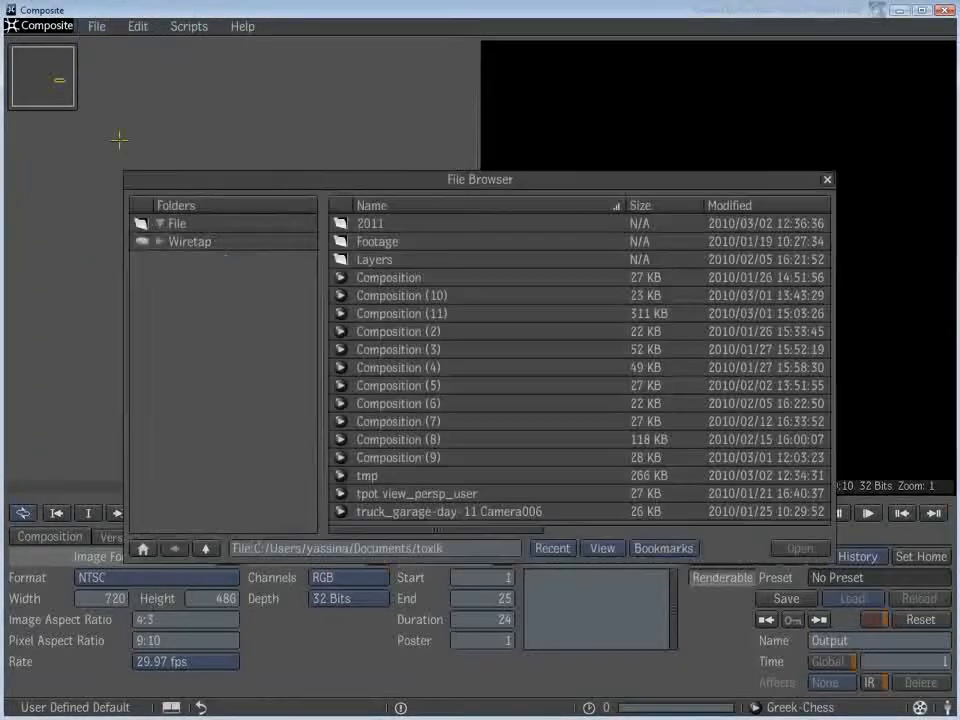
pyautogui.click(380, 241)
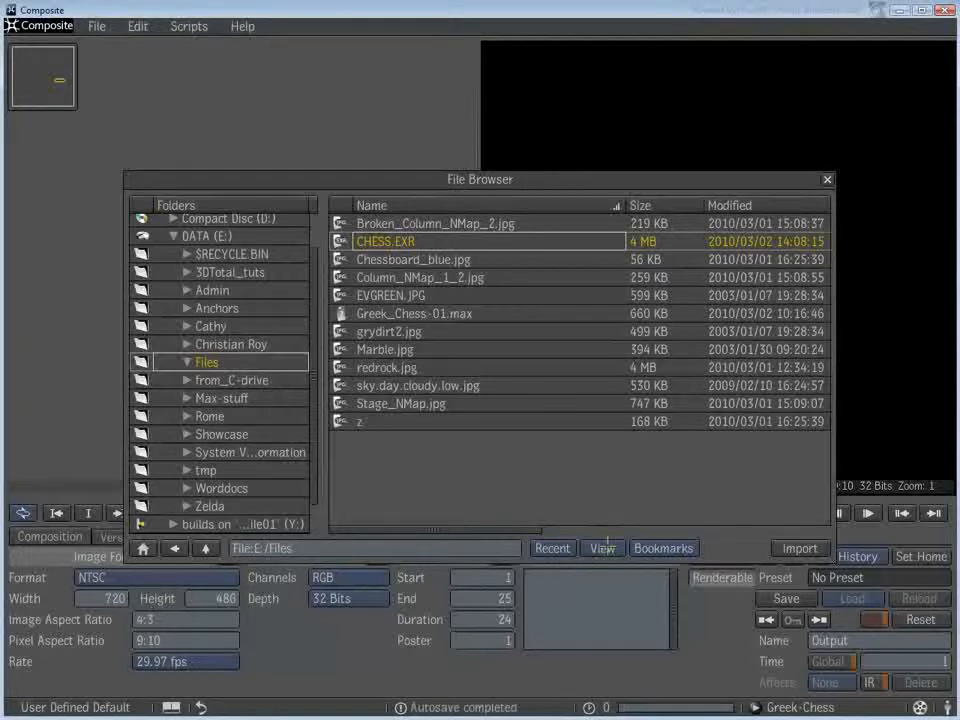
pyautogui.click(602, 548)
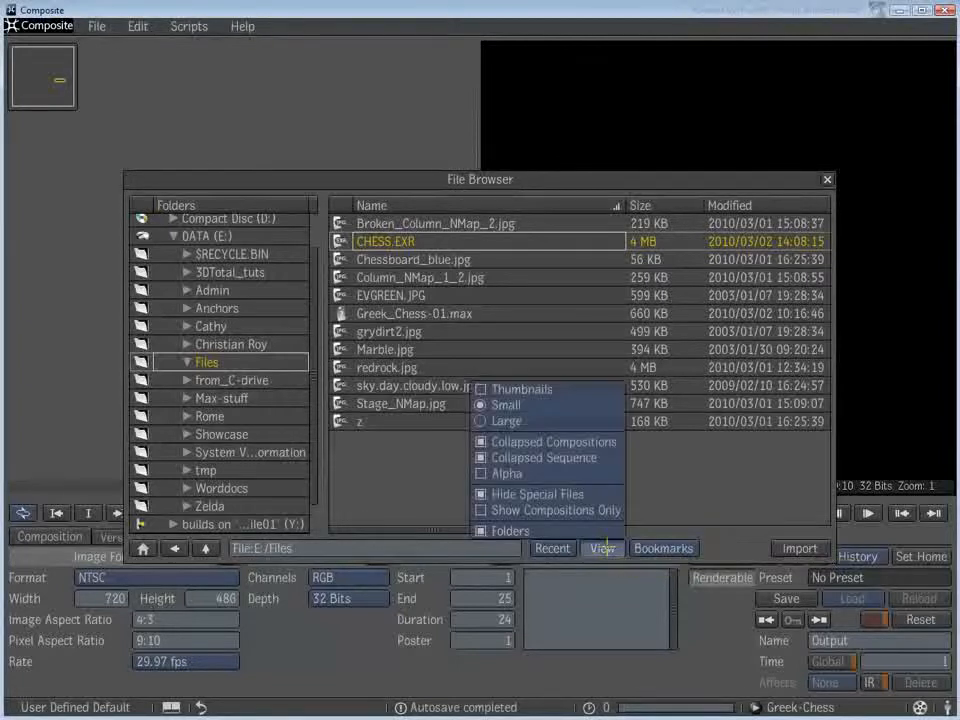
pyautogui.click(524, 458)
pyautogui.click(524, 458)
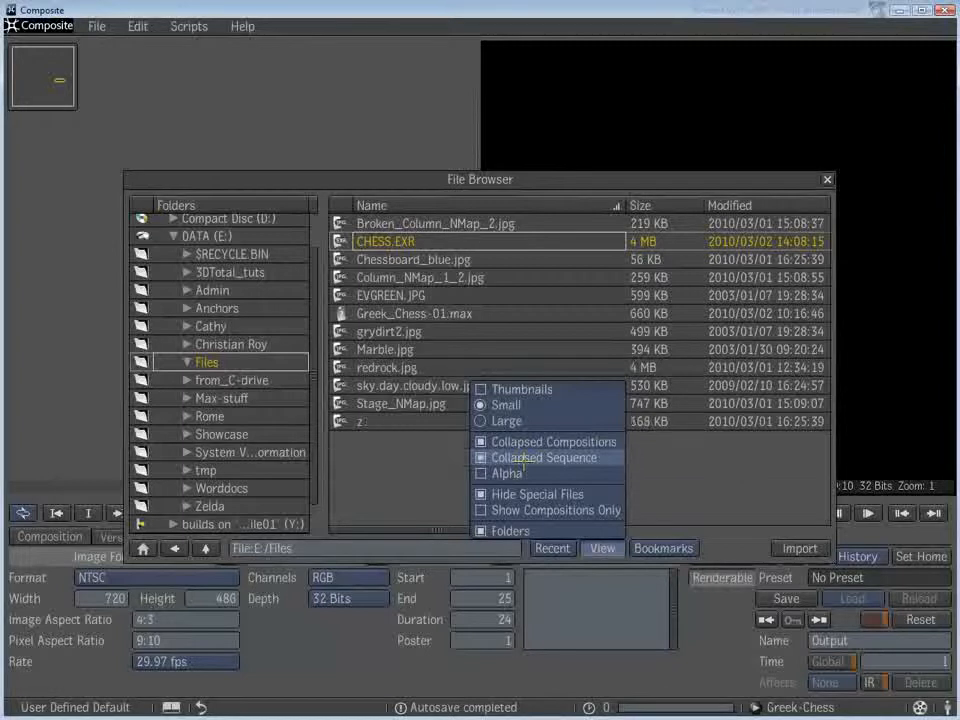
pyautogui.click(403, 446)
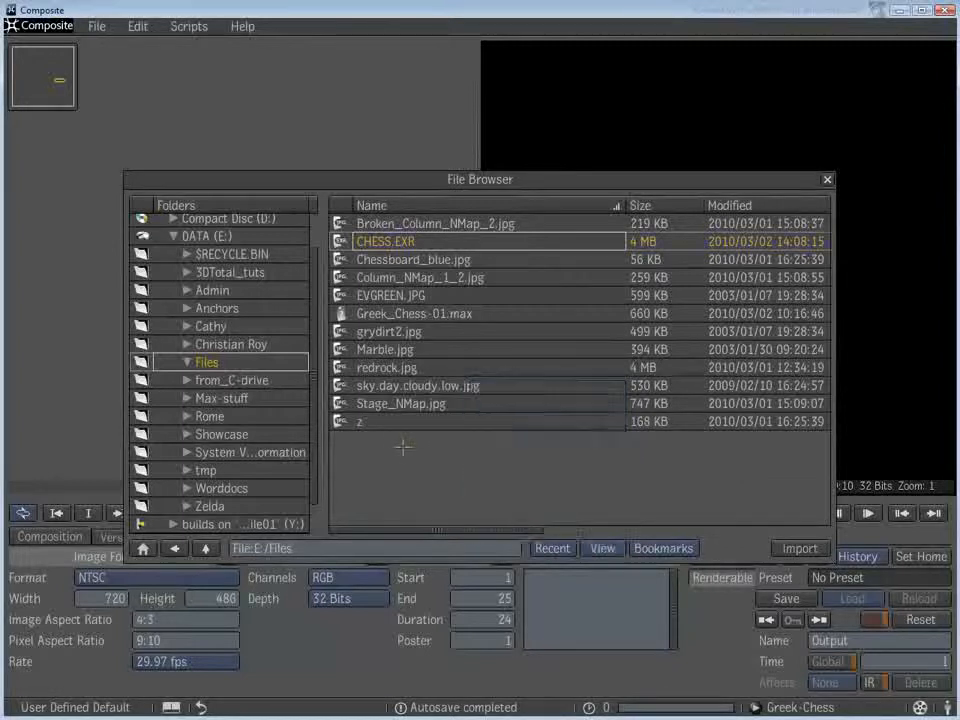
pyautogui.click(385, 241)
pyautogui.click(800, 548)
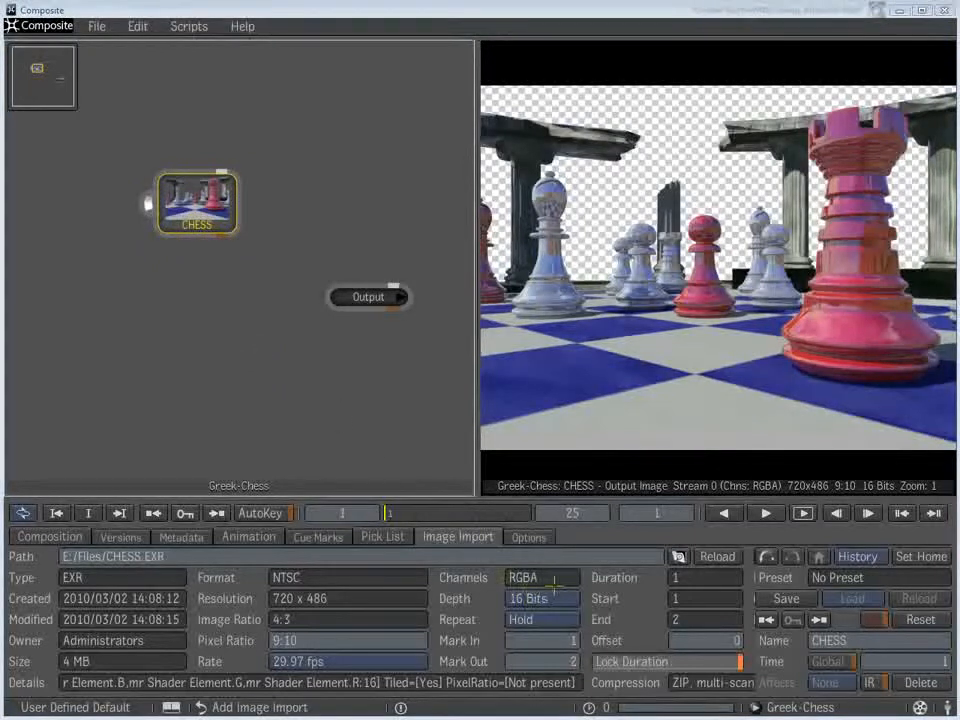
# - Switch the CHESS image's output channels to RGB for comparison and set them back to RGBA
pyautogui.click(535, 538)
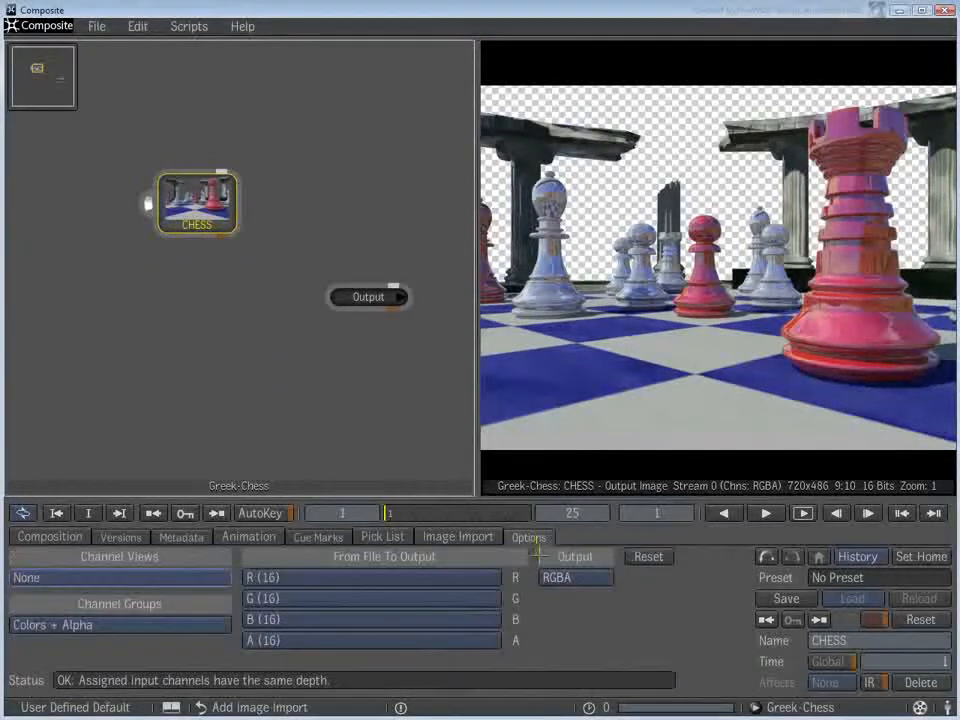
pyautogui.click(576, 577)
pyautogui.click(568, 522)
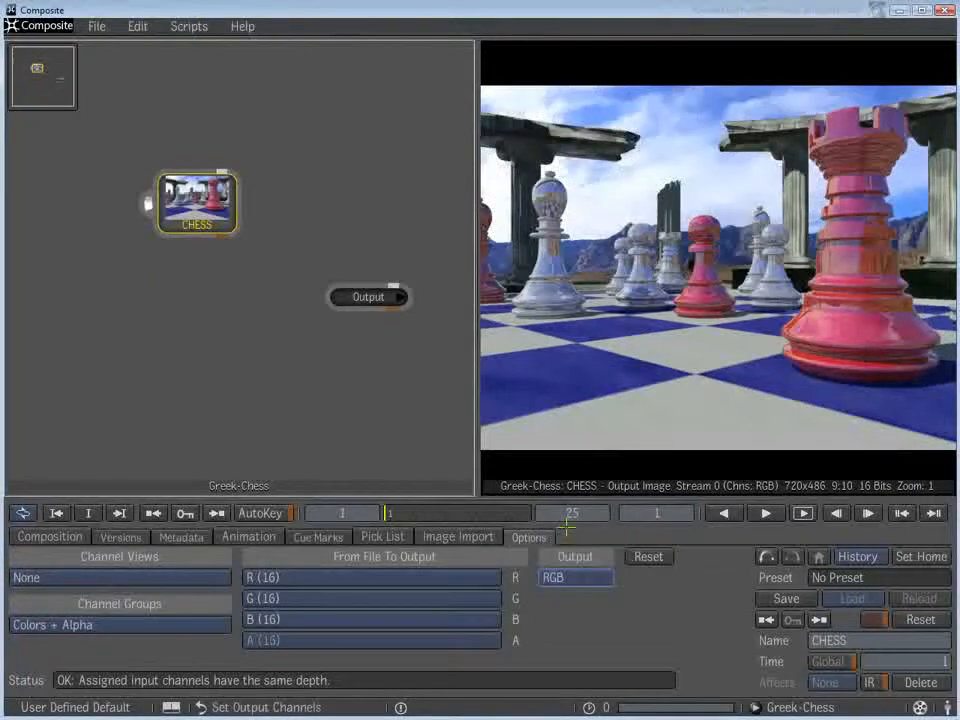
pyautogui.click(576, 577)
pyautogui.click(563, 540)
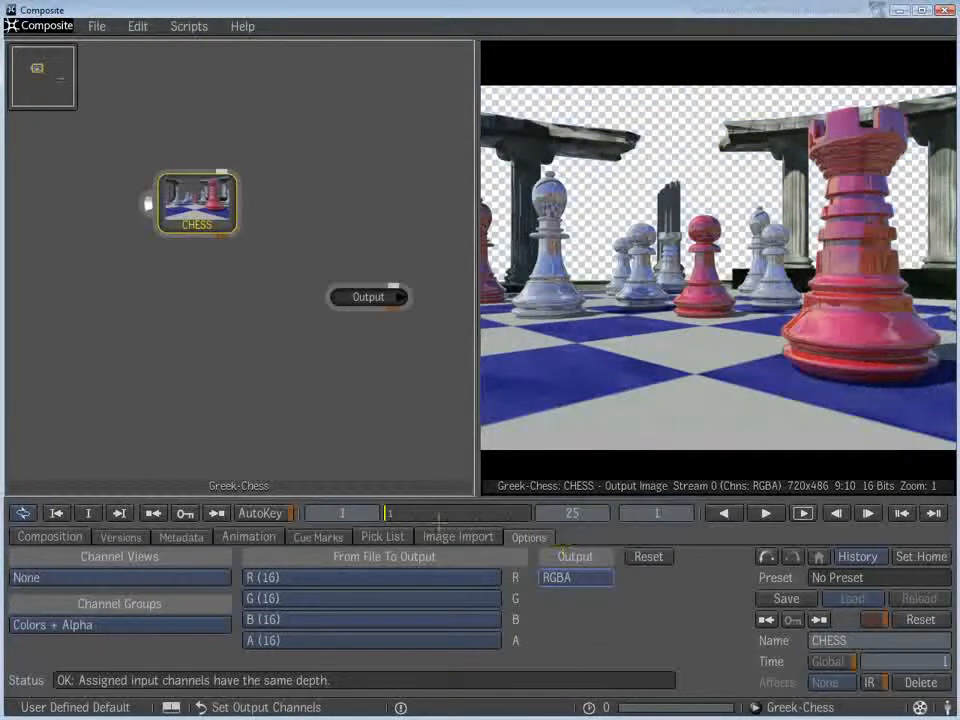
# - Move the CHESS node up in the schematic, duplicate it, and place the copy at the lower left
pyautogui.moveTo(197, 205); pyautogui.dragTo(227, 133)
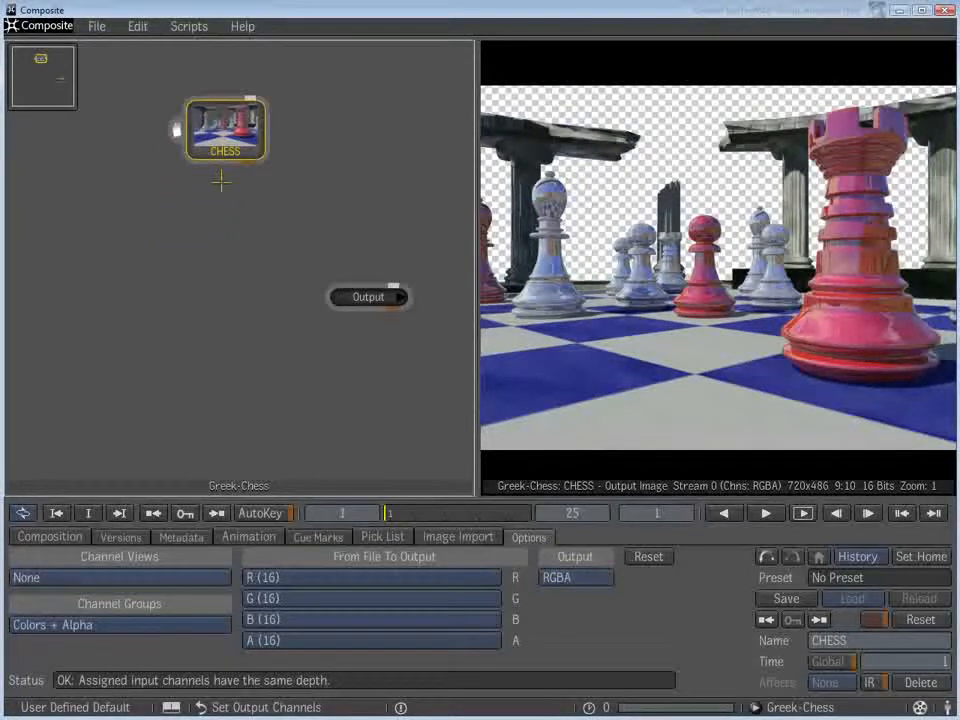
pyautogui.hotkey('ctrl', 'c')
pyautogui.hotkey('ctrl', 'v')
pyautogui.moveTo(221, 182); pyautogui.dragTo(105, 356)
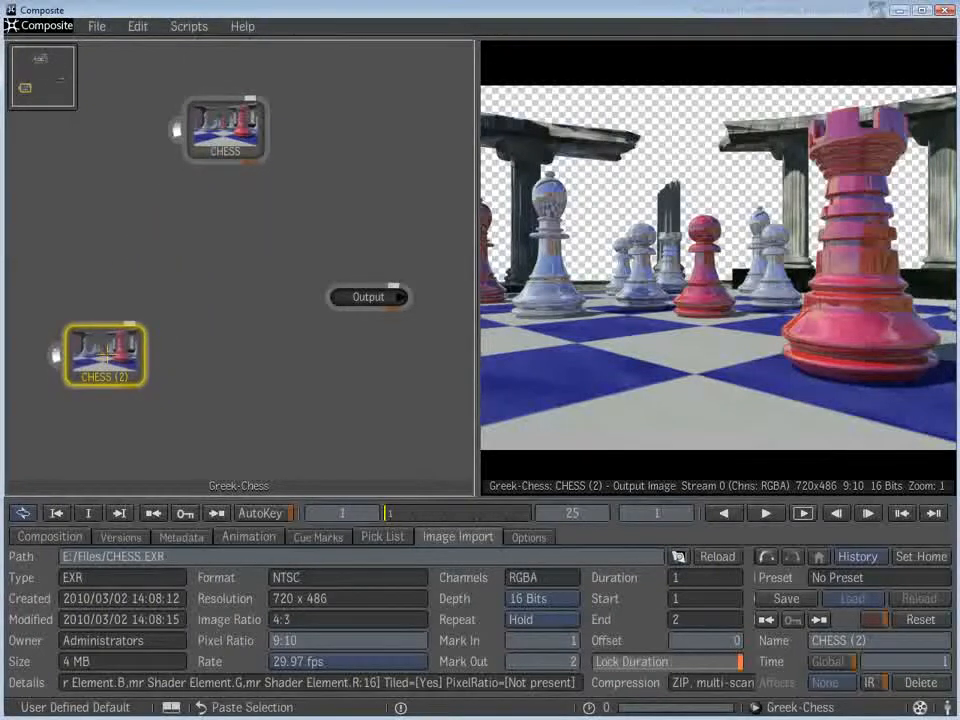
# - Preview the Diffuse, Lighting, Matte-Rook and Reflection channel views on the duplicated CHESS (2) node
pyautogui.click(531, 540)
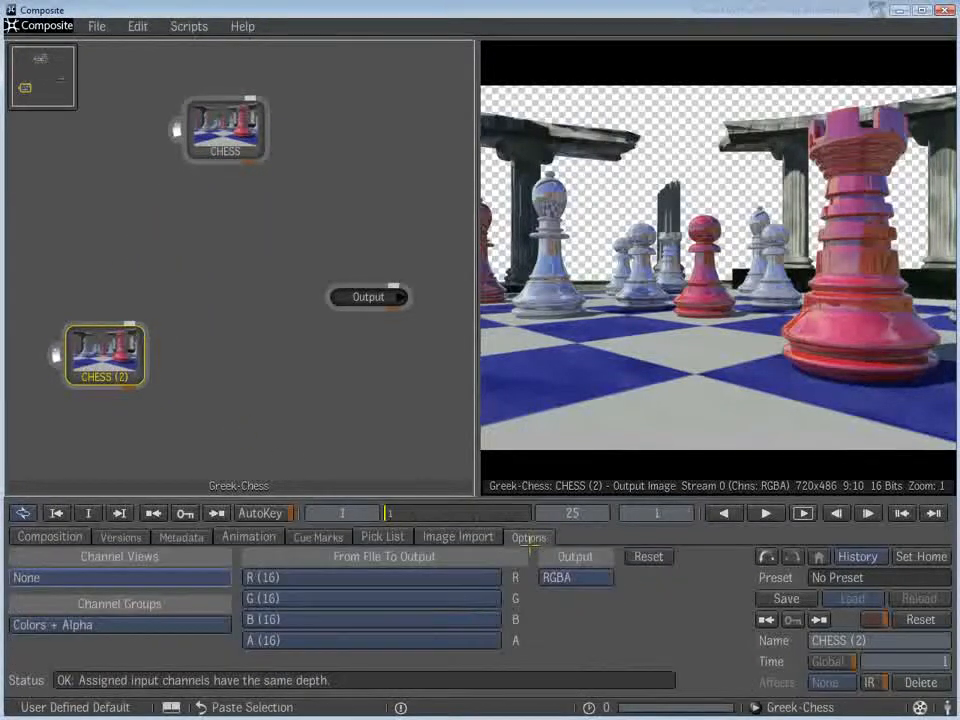
pyautogui.click(100, 577)
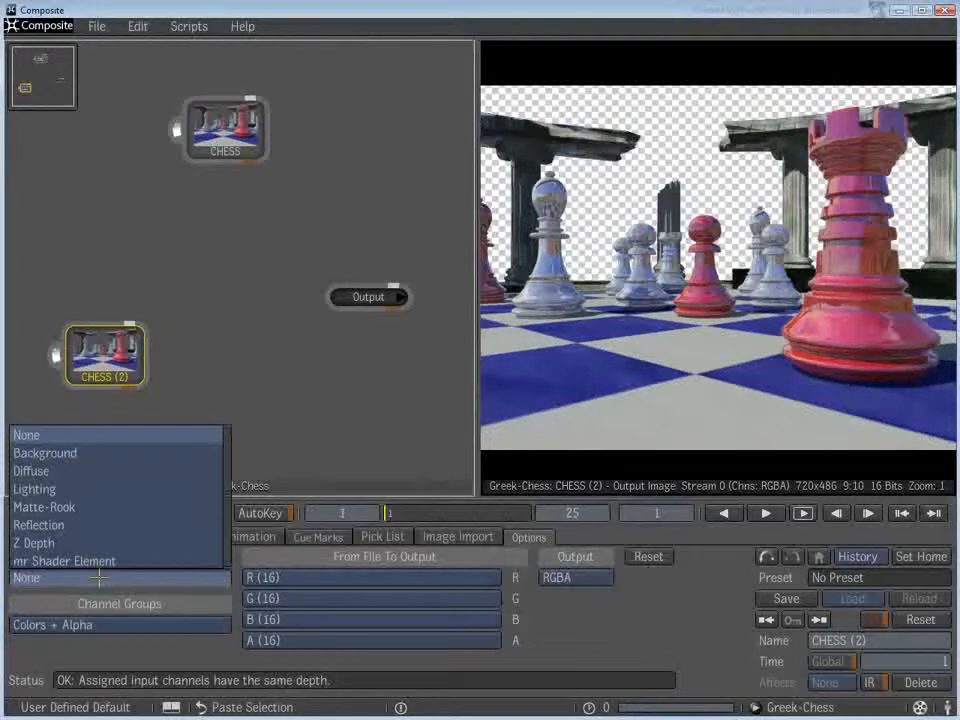
pyautogui.click(54, 471)
pyautogui.click(65, 581)
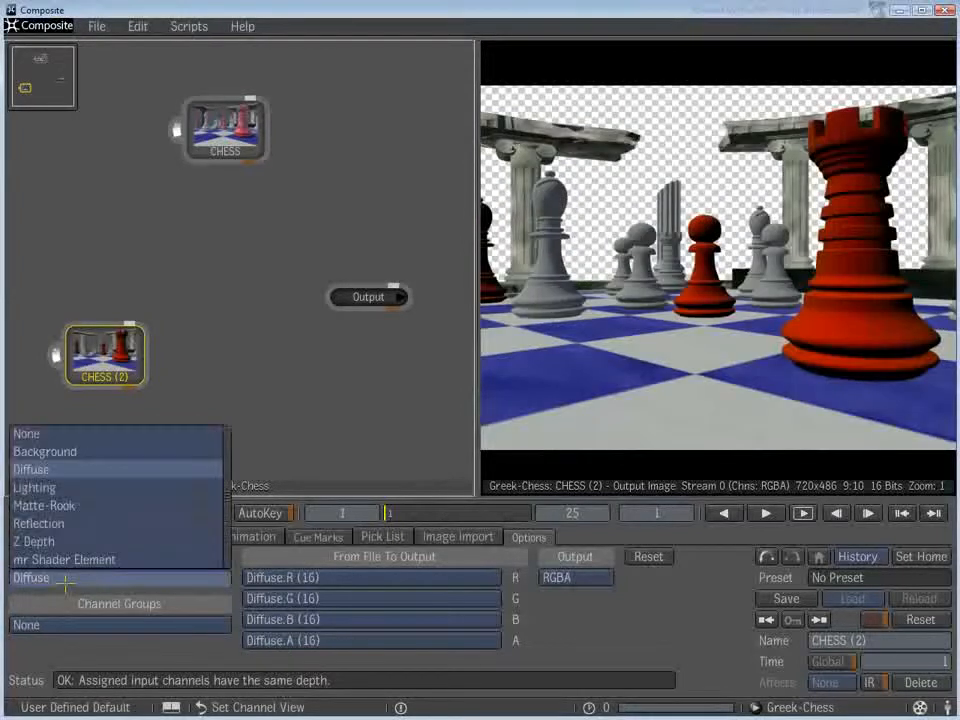
pyautogui.click(40, 487)
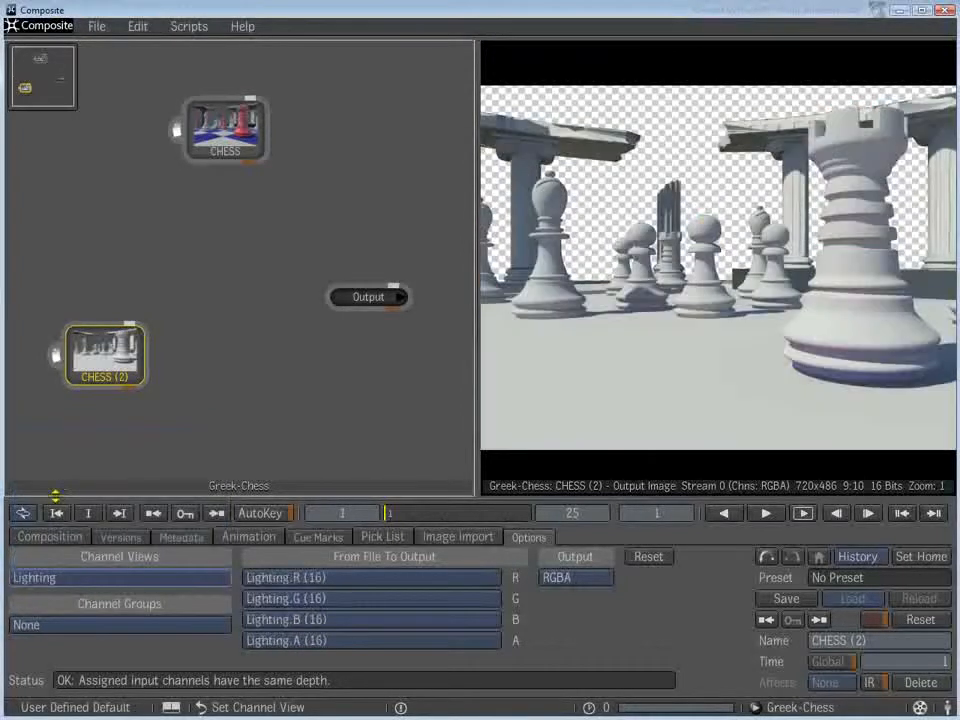
pyautogui.click(80, 578)
pyautogui.click(81, 506)
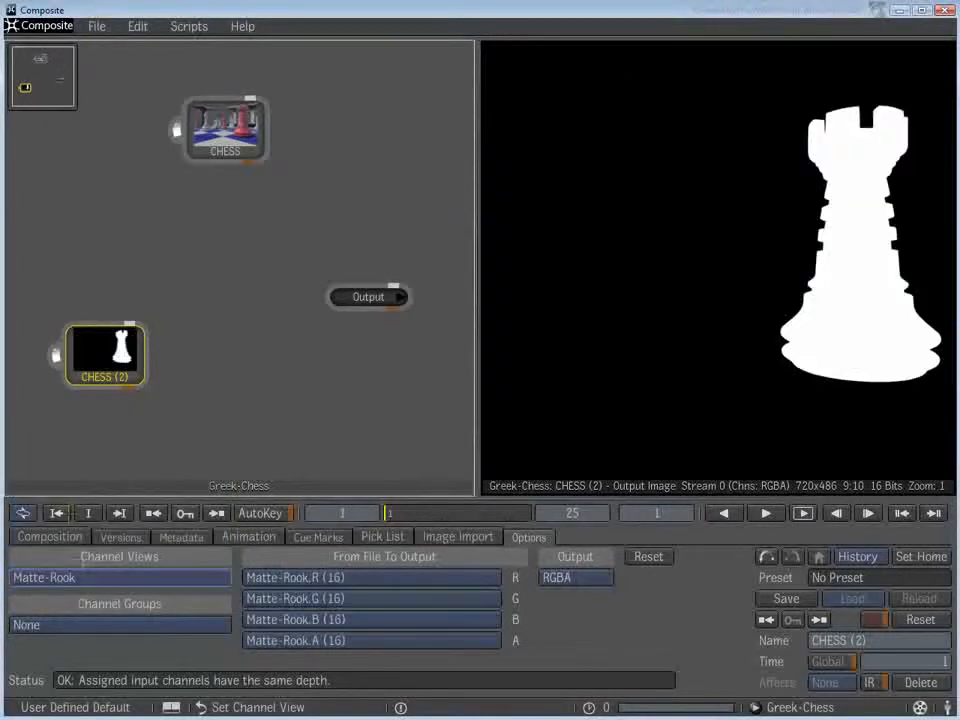
pyautogui.click(96, 578)
pyautogui.click(60, 521)
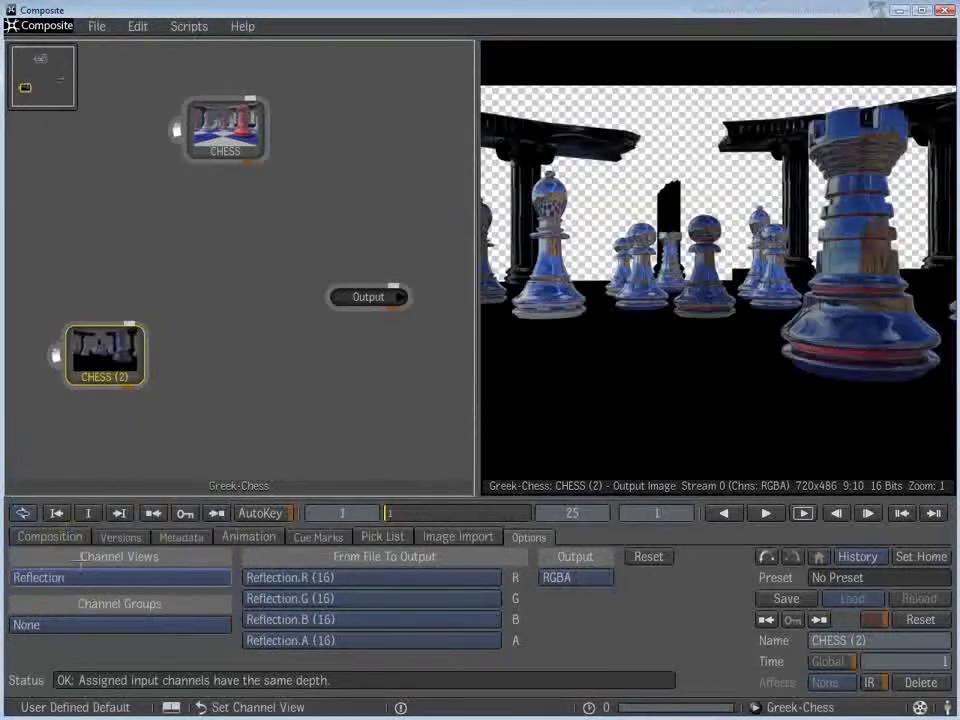
# - Set the channel view of the CHESS (2) node to Diffuse
pyautogui.click(75, 578)
pyautogui.click(49, 466)
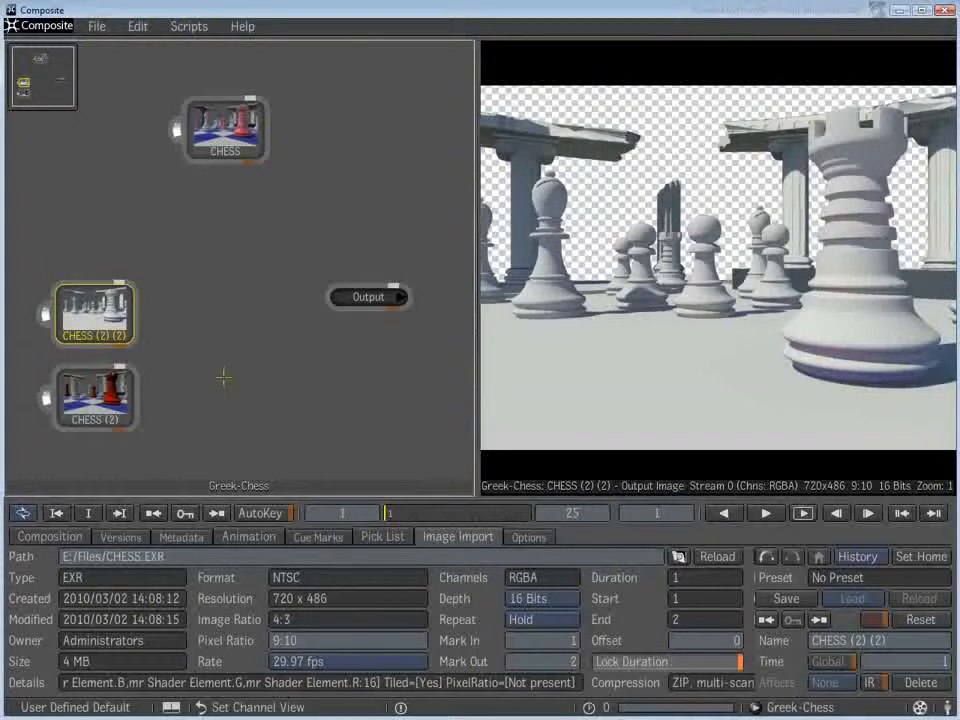
# - Add a Blend & Comp node from the Composition tools beside the lighting and diffuse image nodes
pyautogui.middleClick(223, 376)
pyautogui.moveTo(359, 376)
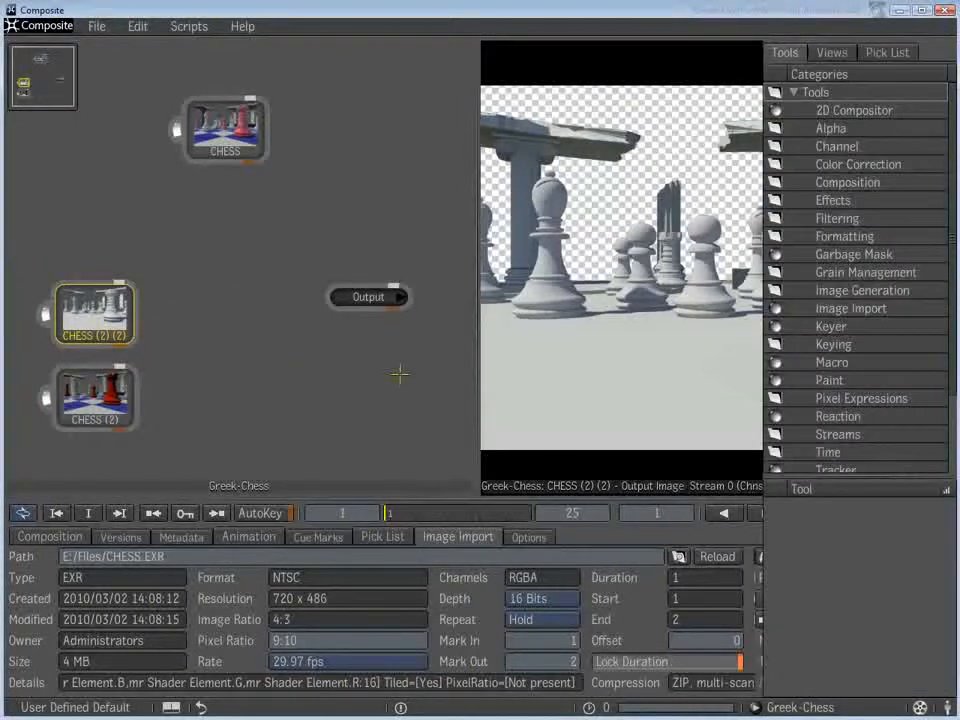
pyautogui.click(847, 182)
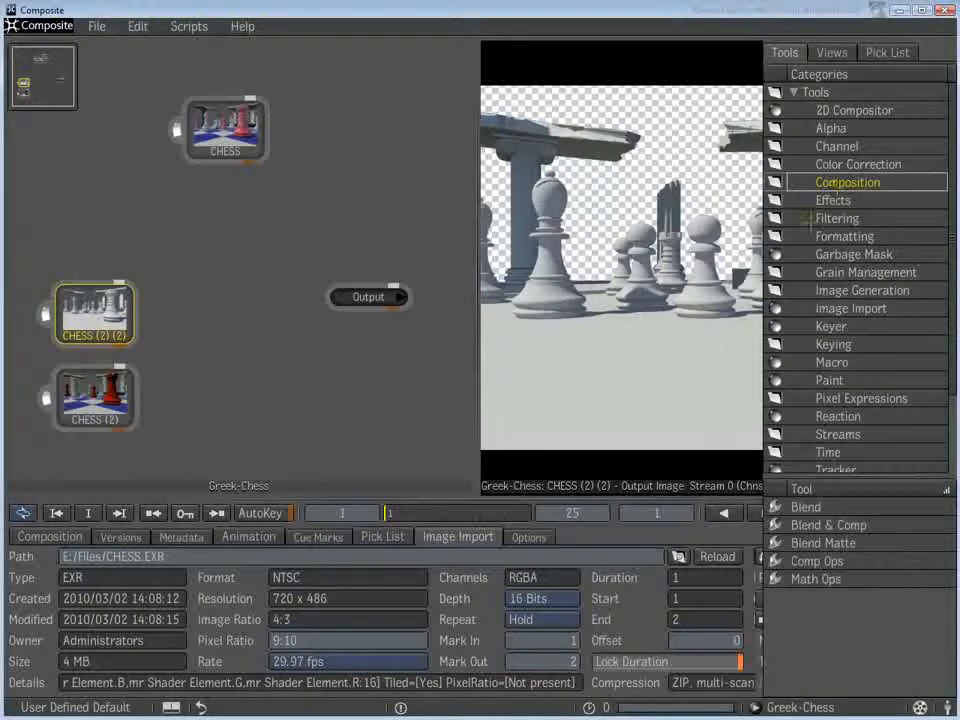
pyautogui.moveTo(778, 527); pyautogui.dragTo(230, 350)
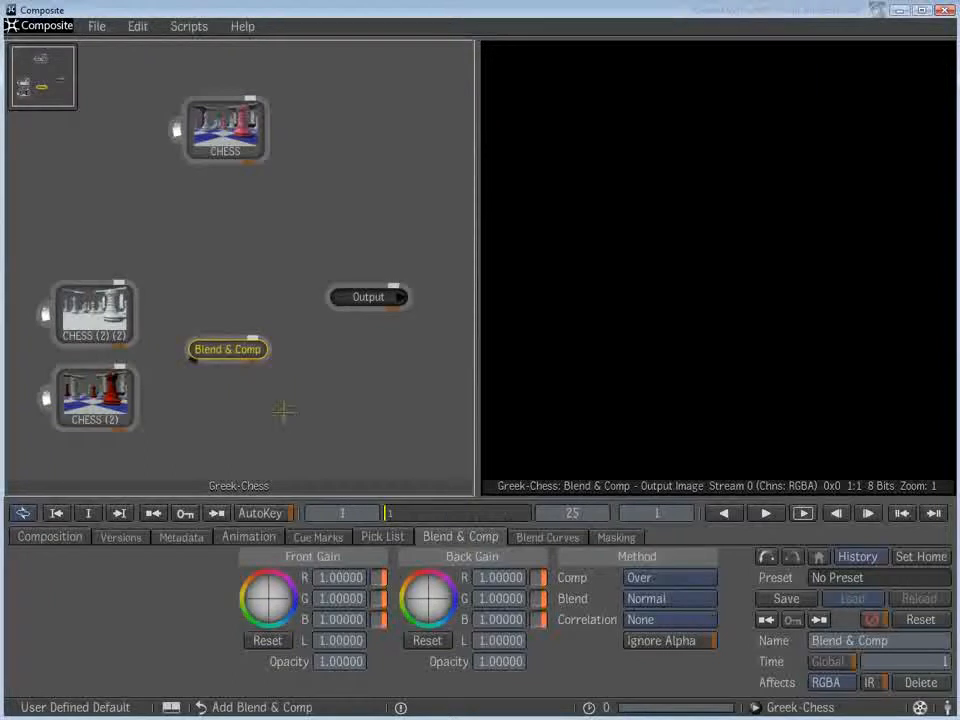
# - Connect the lighting image to the front input and the diffuse image to the back input of Blend & Comp
pyautogui.moveTo(139, 318); pyautogui.dragTo(194, 334)
pyautogui.click(140, 393)
pyautogui.moveTo(150, 392); pyautogui.dragTo(184, 347)
# - Set the blend mode of Blend & Comp to Overlay and compare its result with the diffuse image
pyautogui.click(228, 350)
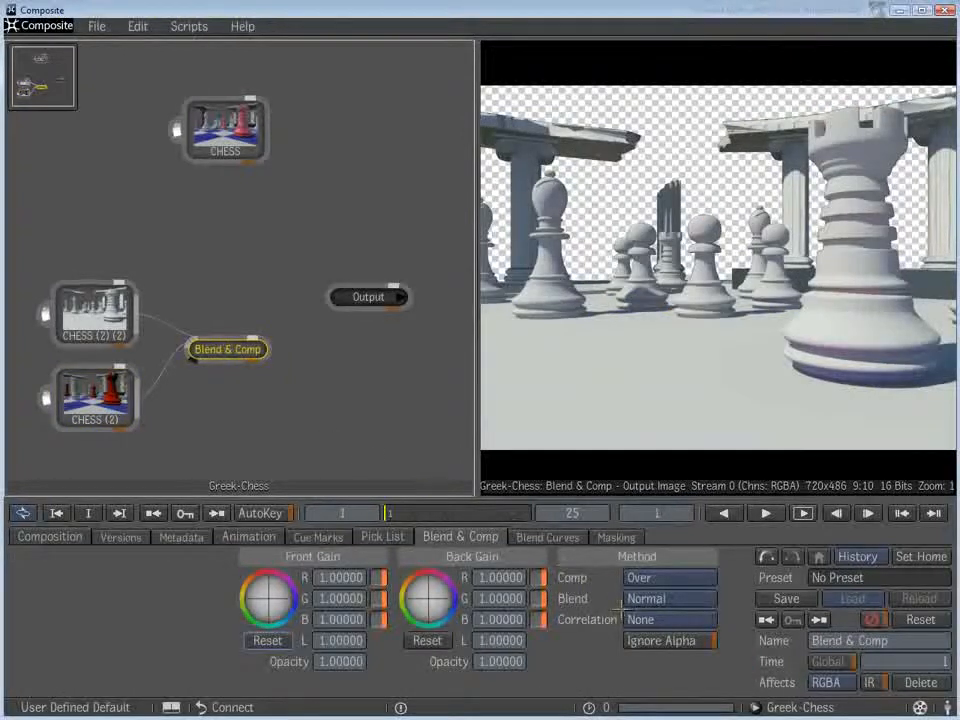
pyautogui.click(668, 598)
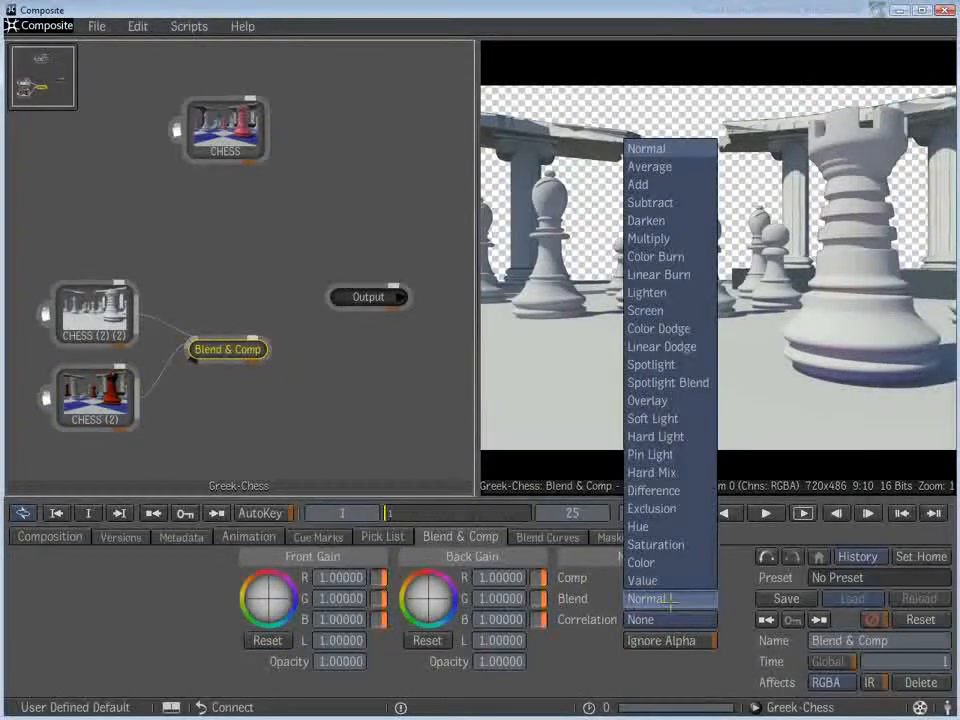
pyautogui.click(667, 401)
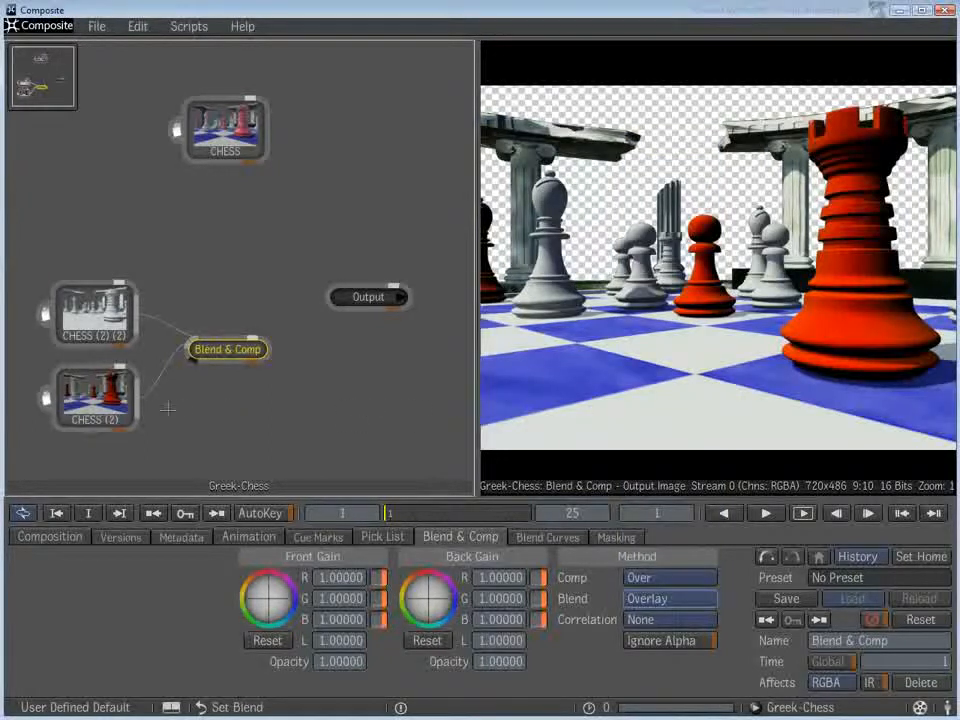
pyautogui.click(108, 410)
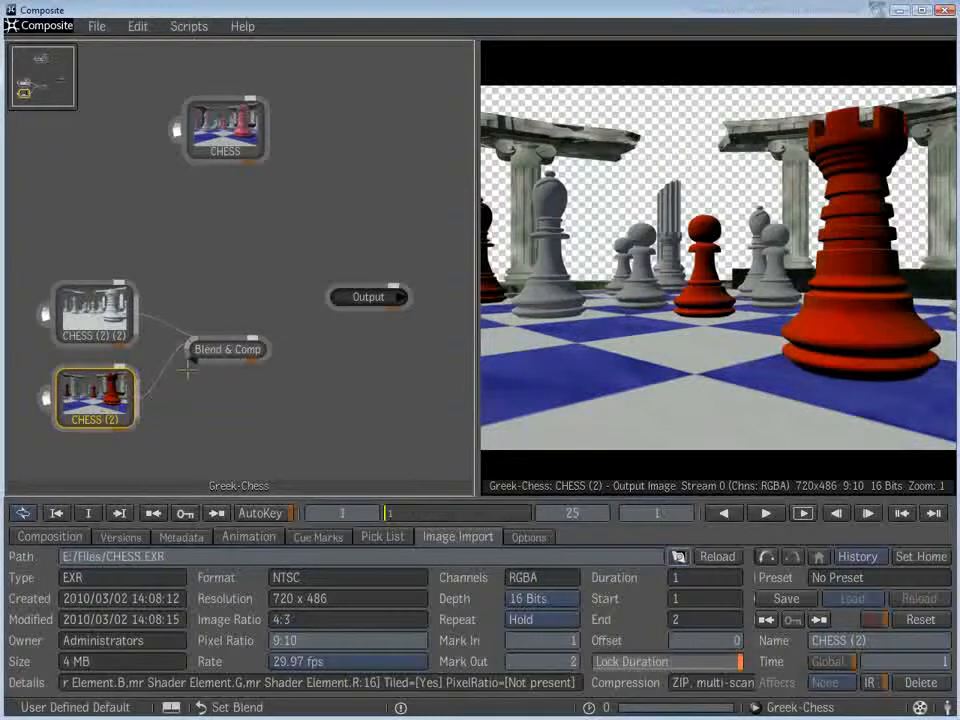
pyautogui.click(226, 352)
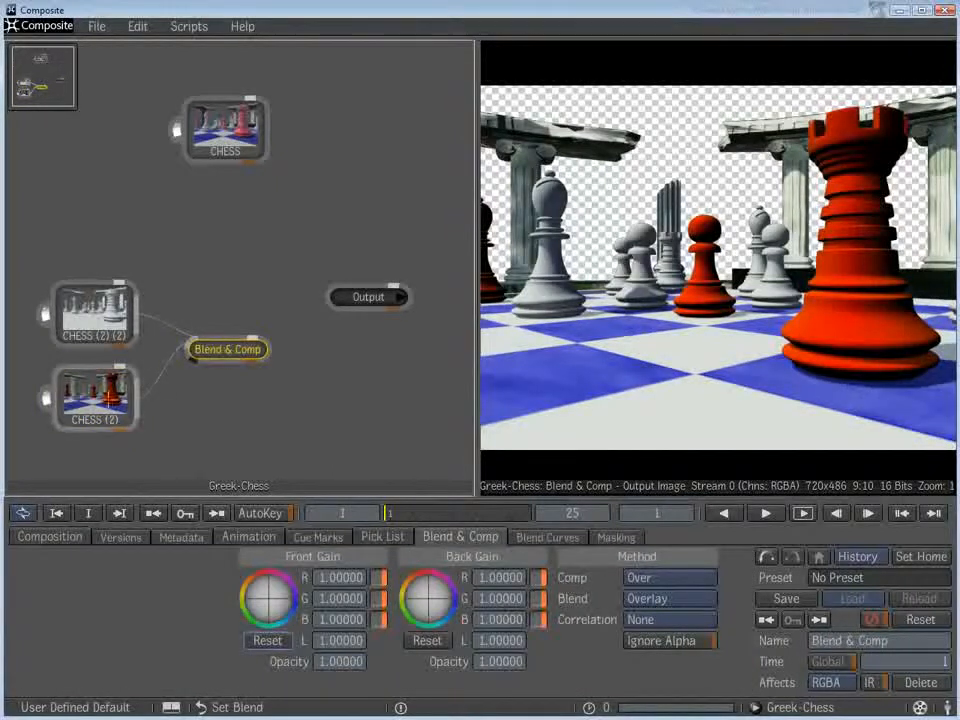
pyautogui.click(108, 405)
pyautogui.click(226, 350)
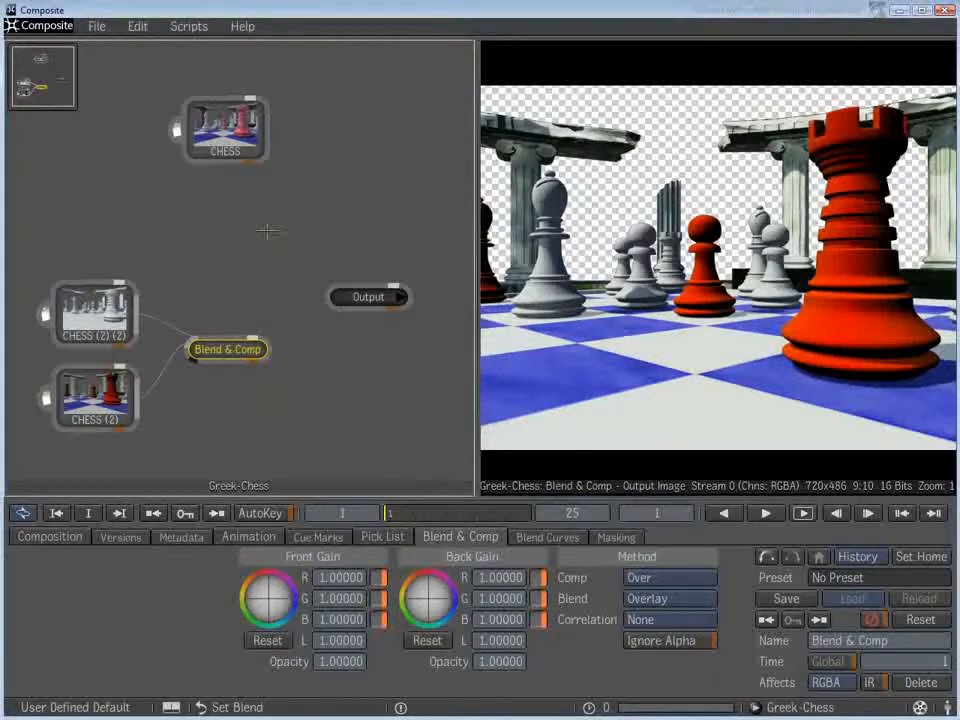
# - Duplicate the CHESS node below the original and set the copy's channel view to Reflection
pyautogui.click(228, 138)
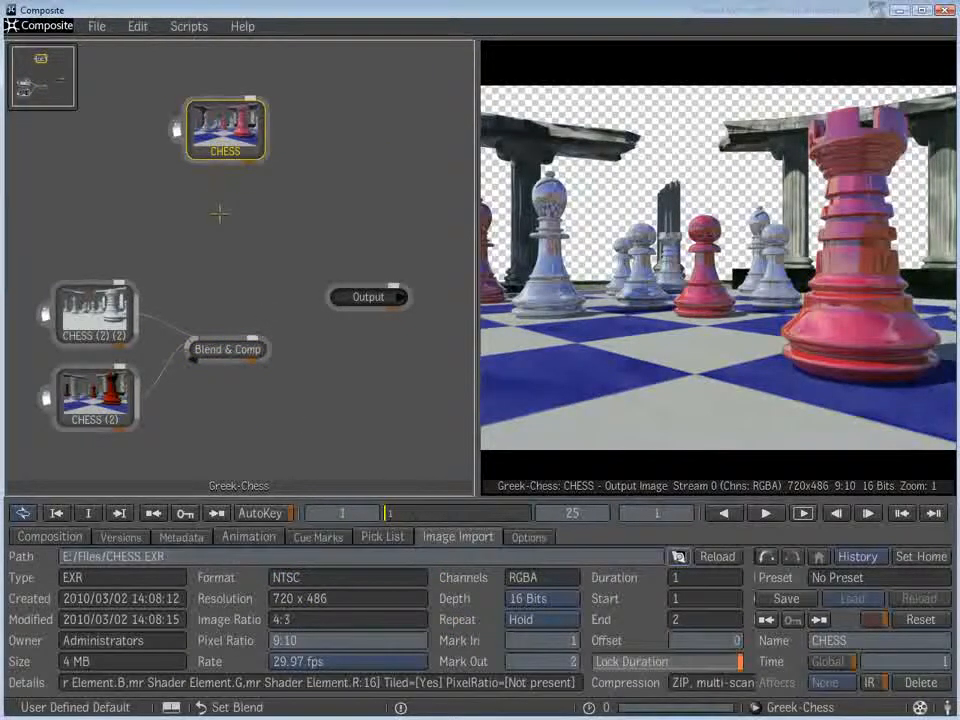
pyautogui.hotkey('ctrl', 'c')
pyautogui.hotkey('ctrl', 'v')
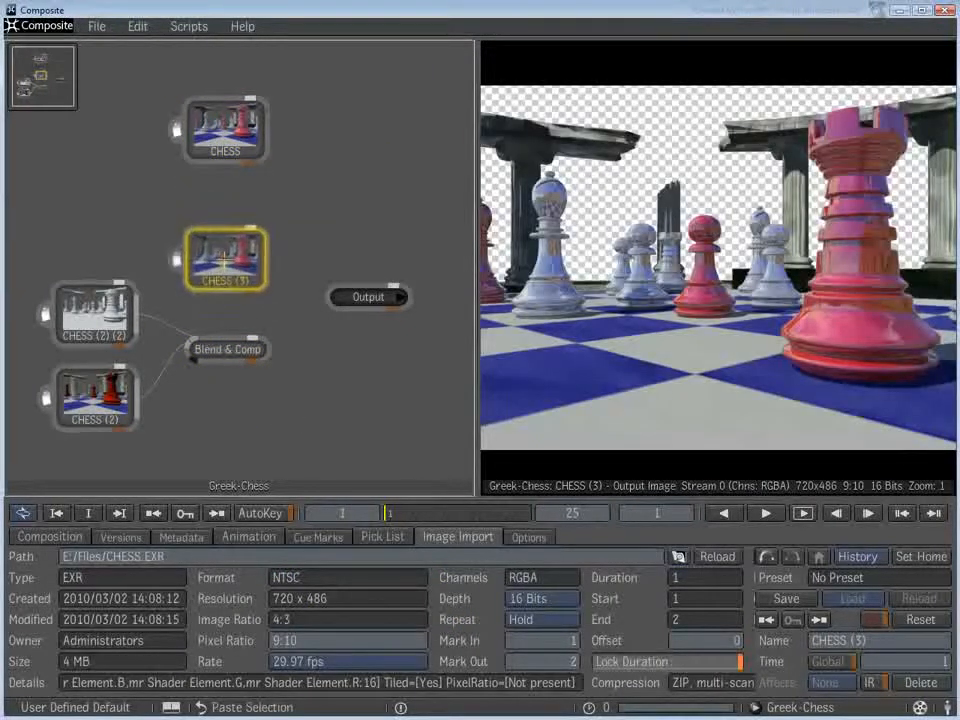
pyautogui.click(529, 537)
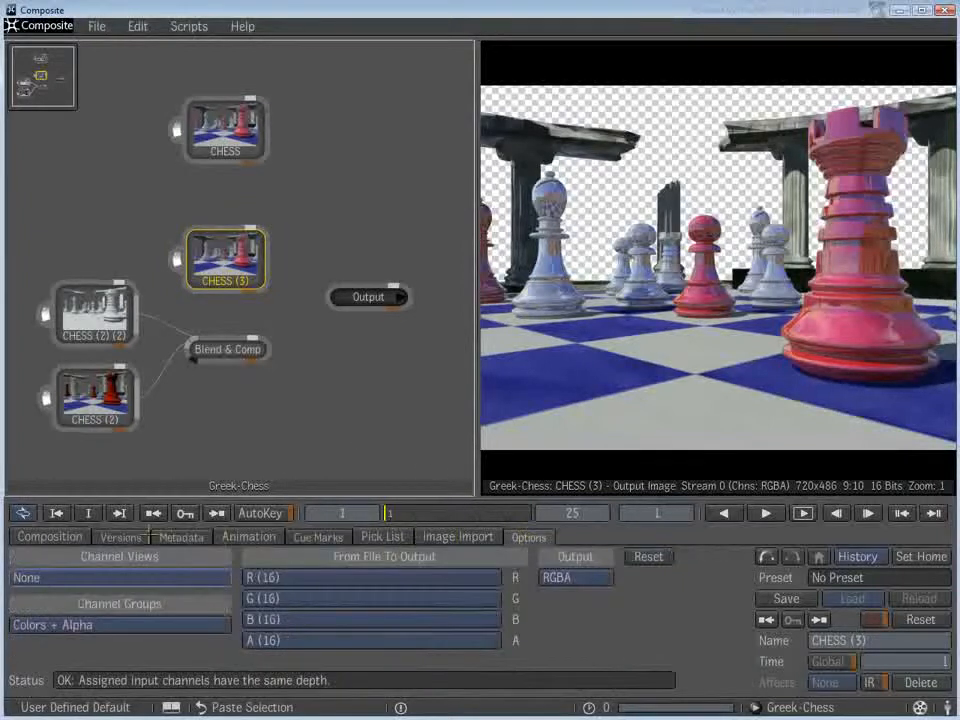
pyautogui.click(77, 577)
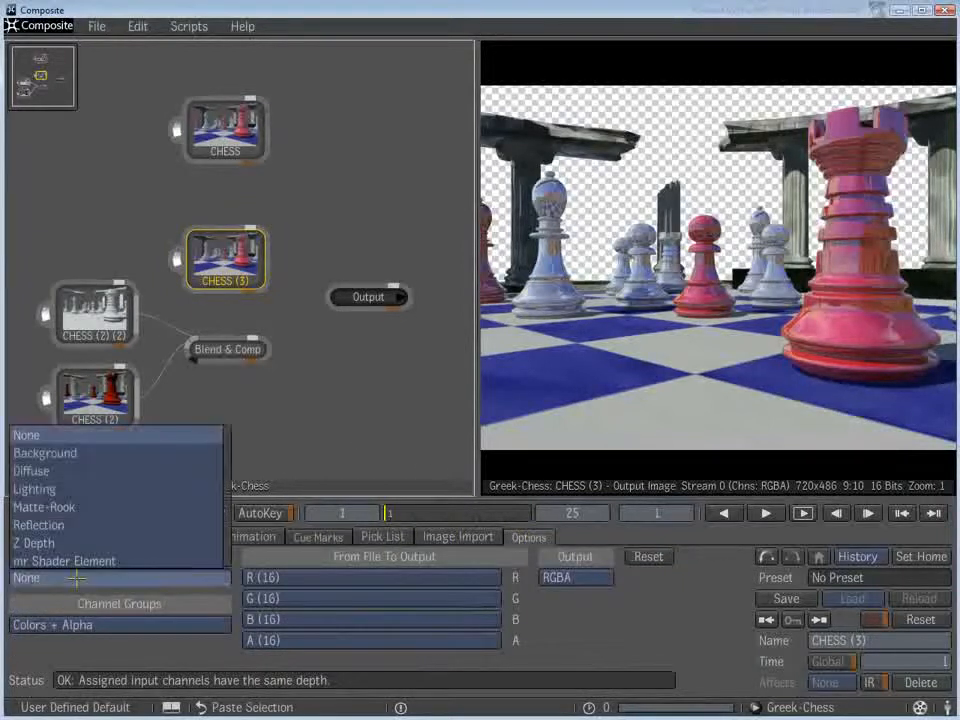
pyautogui.click(48, 521)
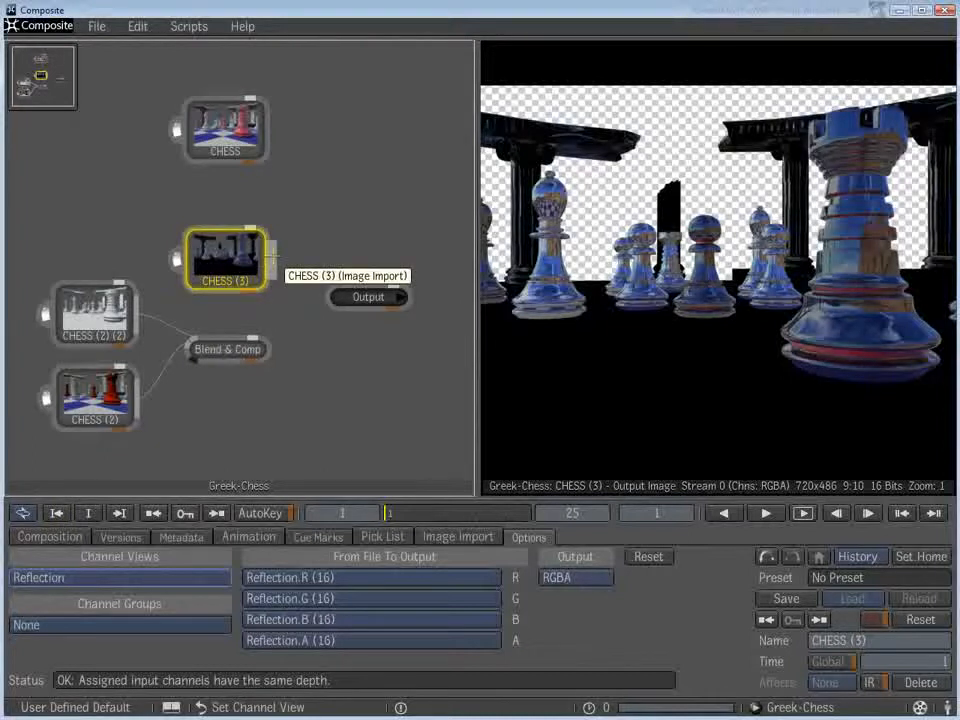
# - Move the Output node aside and add a second Blend & Comp node between the first one and Output
pyautogui.moveTo(368, 297); pyautogui.dragTo(440, 304)
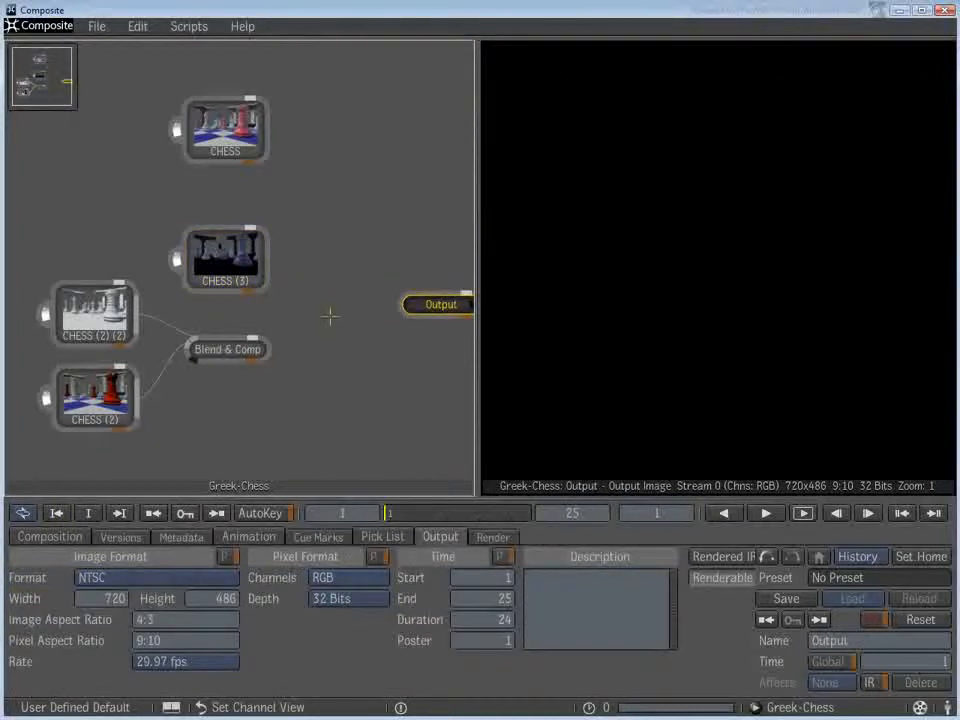
pyautogui.moveTo(322, 316); pyautogui.dragTo(478, 324, button='right')
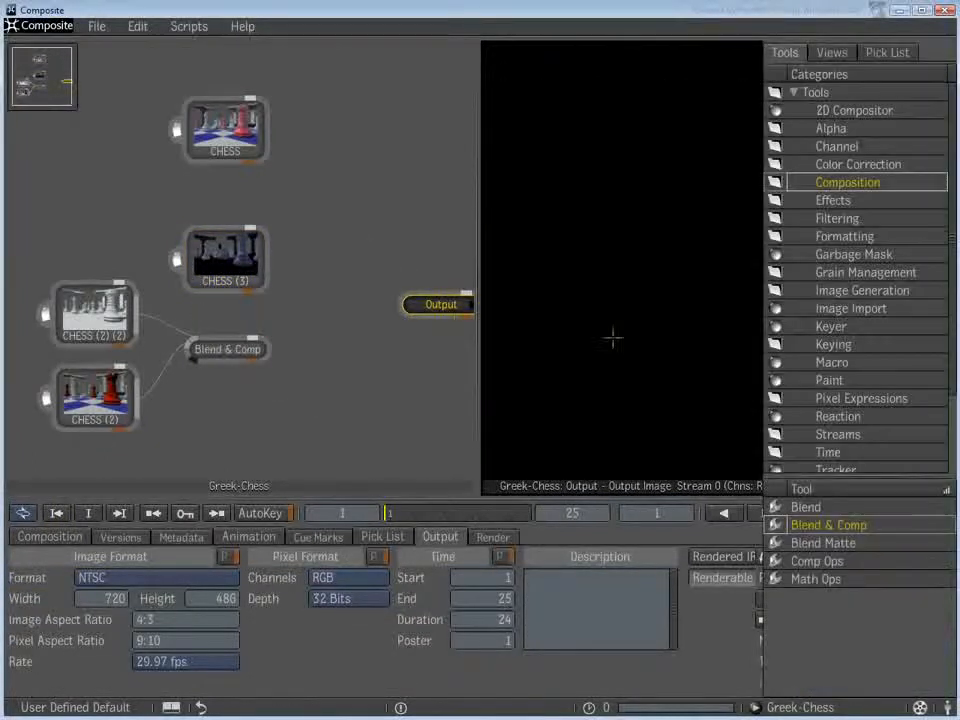
pyautogui.click(808, 524)
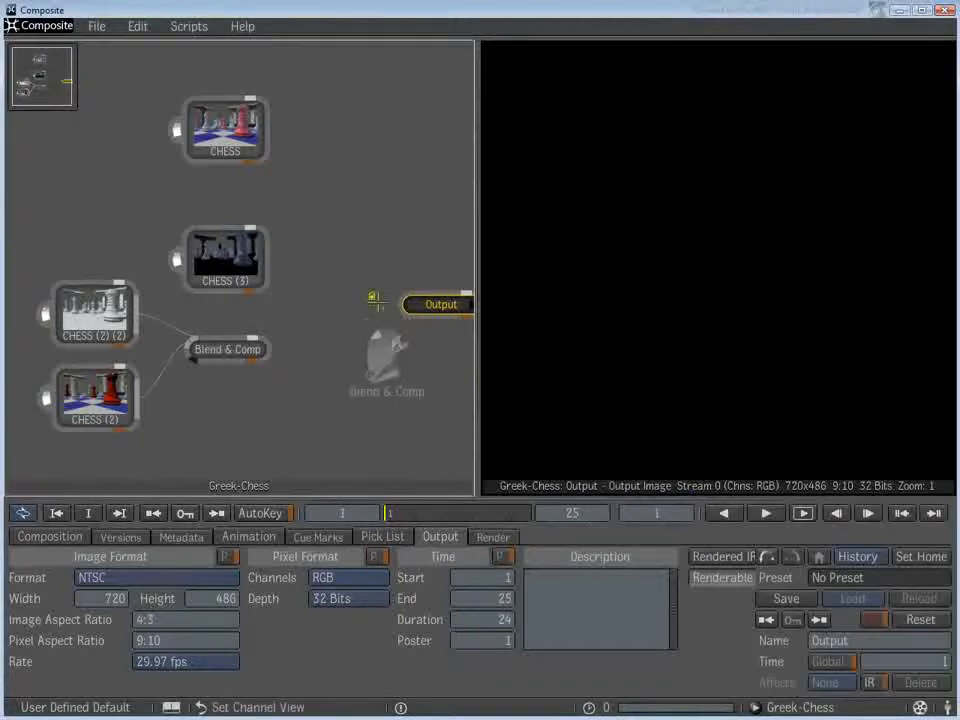
pyautogui.click(324, 300)
# - Connect the reflection image to the second Blend & Comp's front input and the first Blend & Comp to its back input
pyautogui.moveTo(266, 258); pyautogui.dragTo(312, 302)
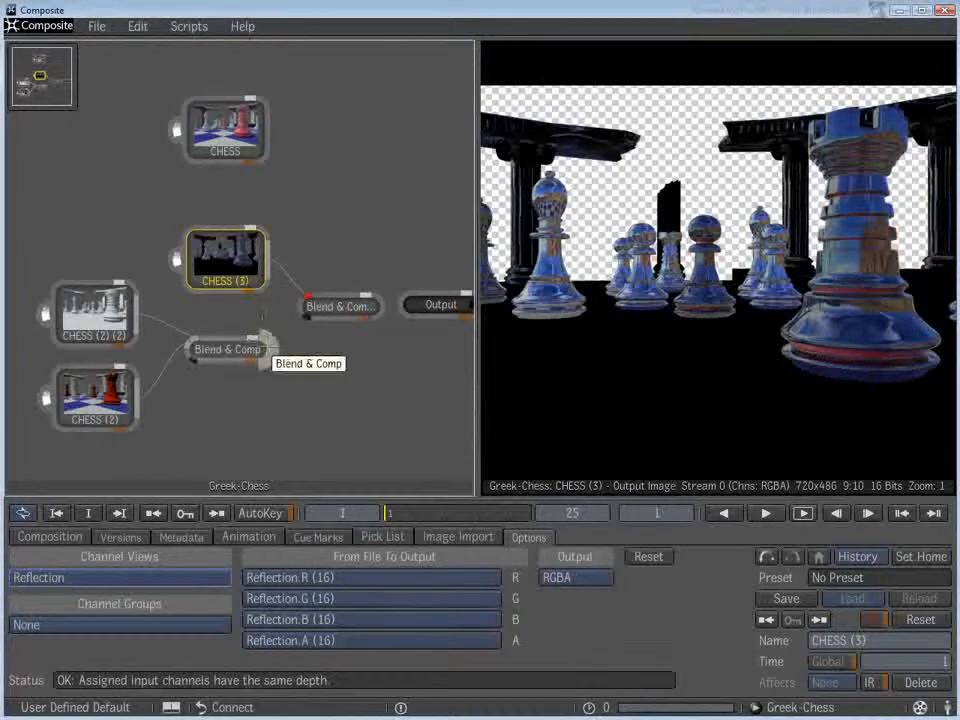
pyautogui.click(262, 350)
pyautogui.moveTo(280, 343); pyautogui.dragTo(338, 318)
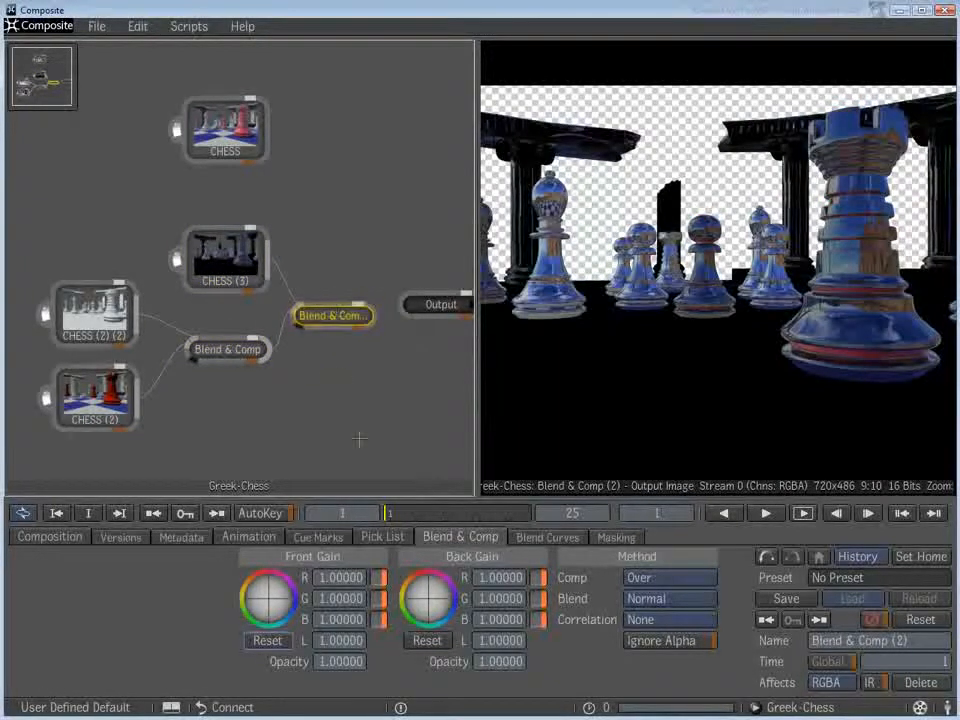
# - Set the second Blend & Comp node's blend mode to Screen and compare its result with the first blend
pyautogui.click(647, 598)
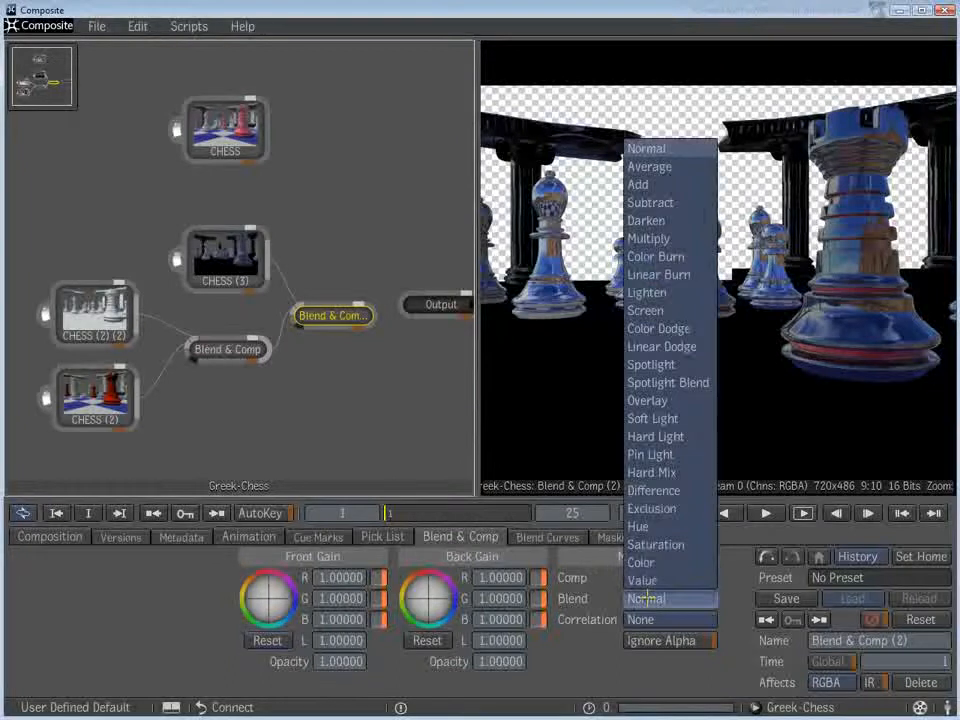
pyautogui.click(657, 311)
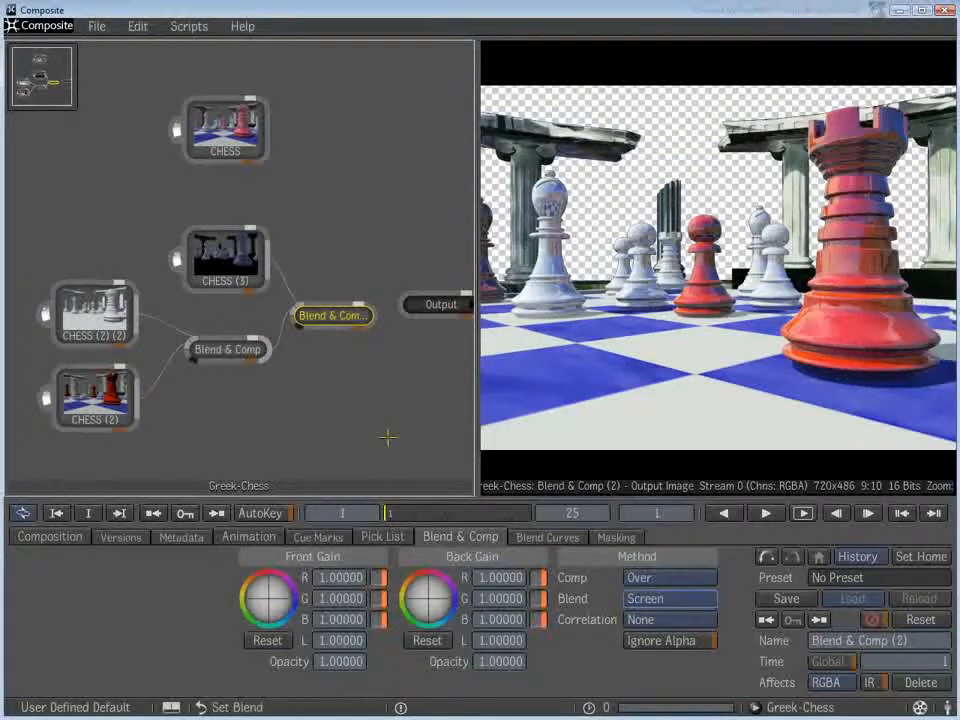
pyautogui.click(228, 349)
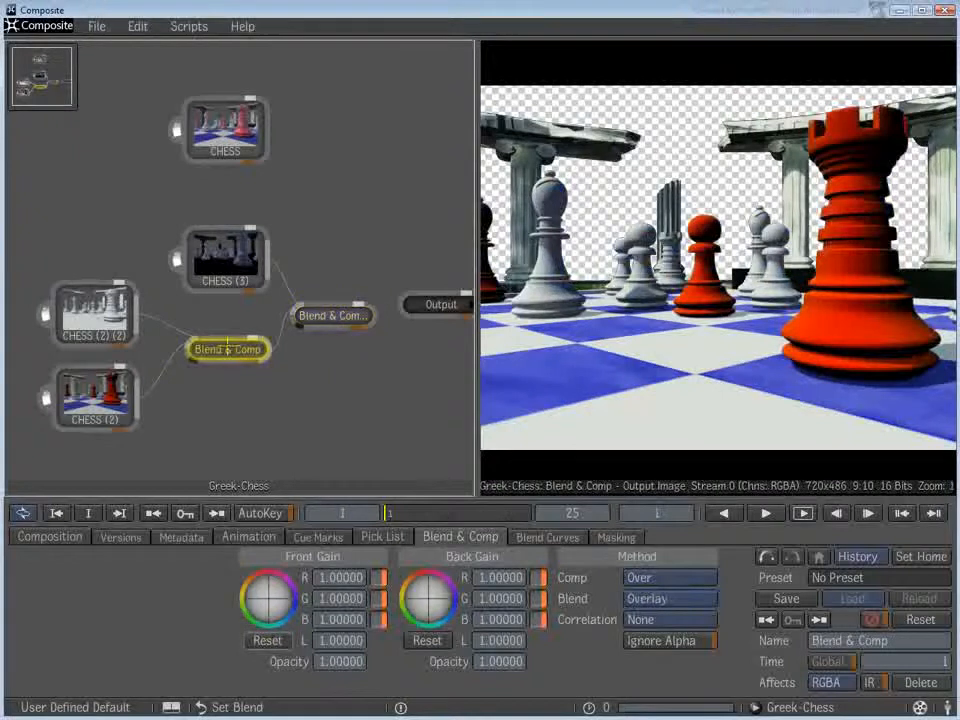
pyautogui.click(330, 318)
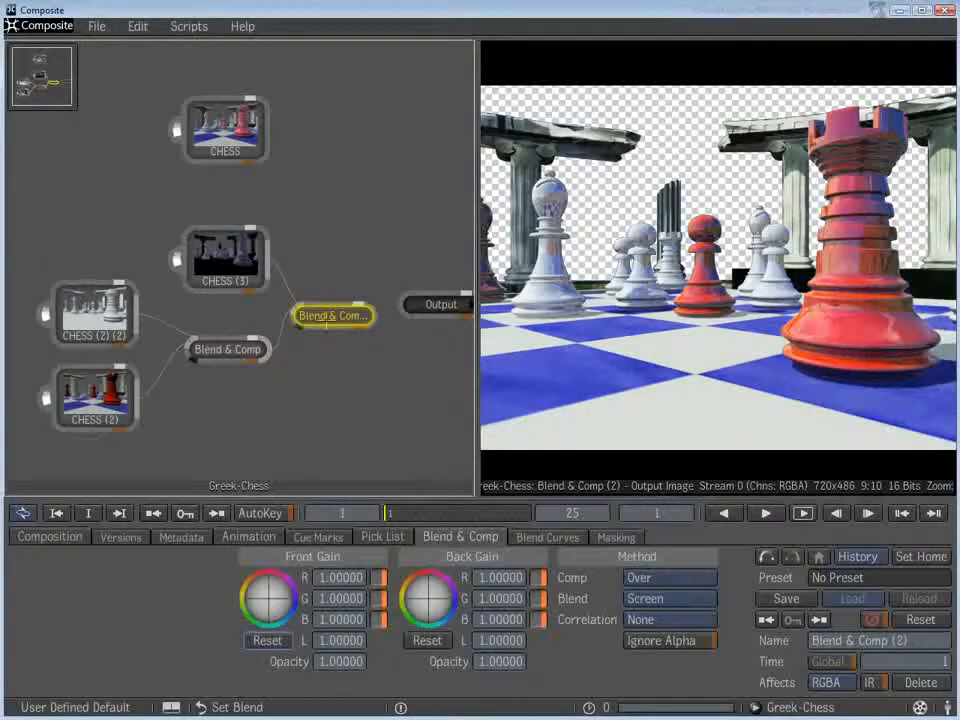
# - Widen the image viewer and move the Output node farther away from the second Blend & Comp node
pyautogui.moveTo(477, 401); pyautogui.dragTo(420, 401)
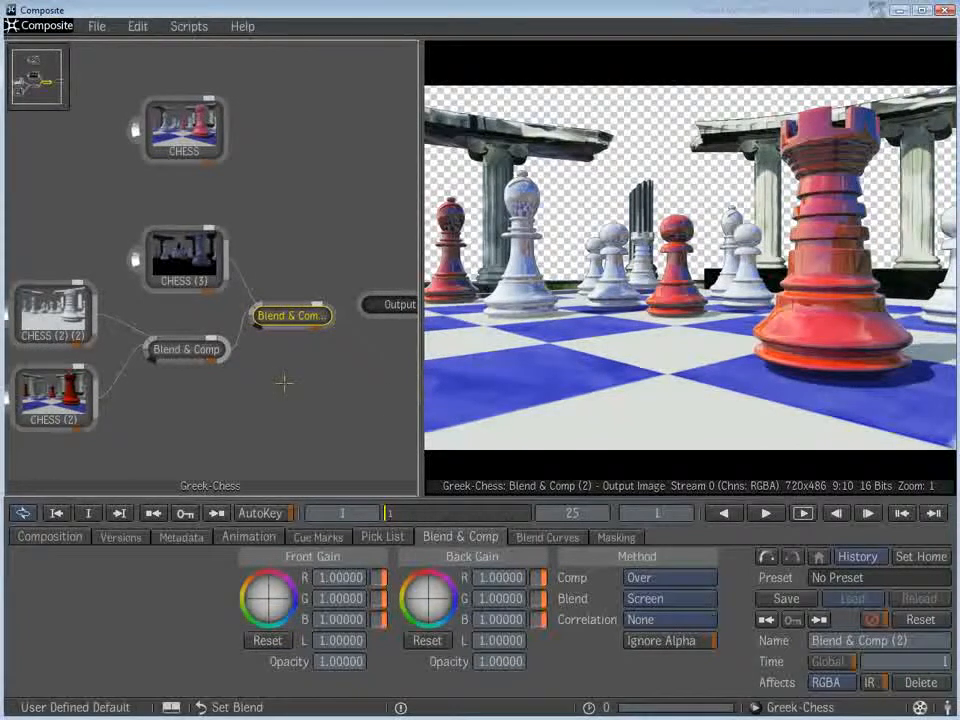
pyautogui.moveTo(285, 383); pyautogui.dragTo(186, 388, button='middle')
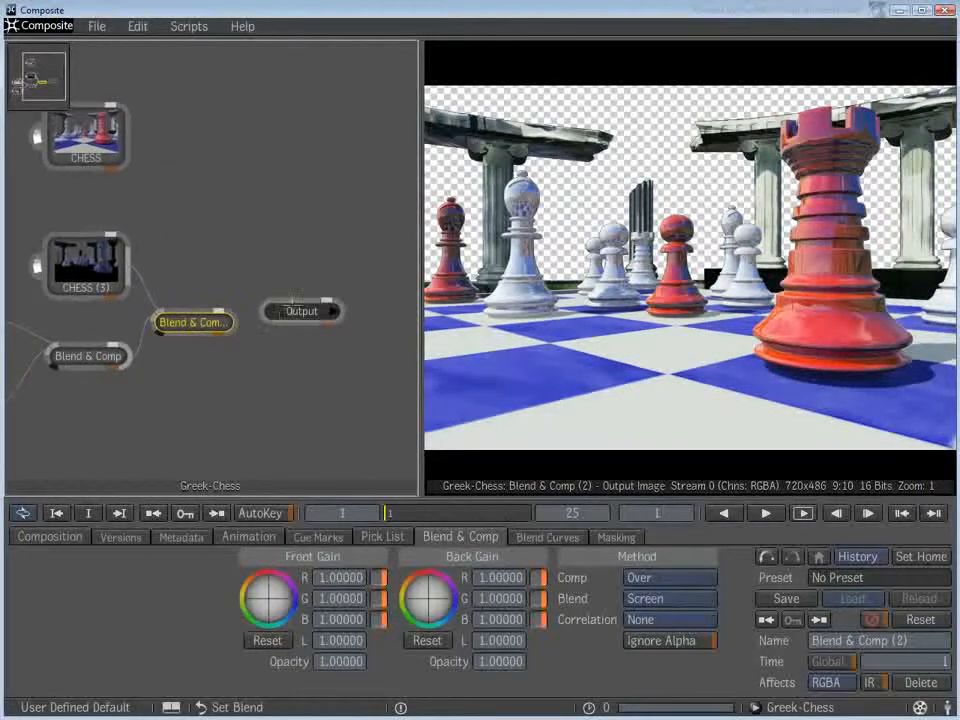
pyautogui.moveTo(290, 309); pyautogui.dragTo(358, 311)
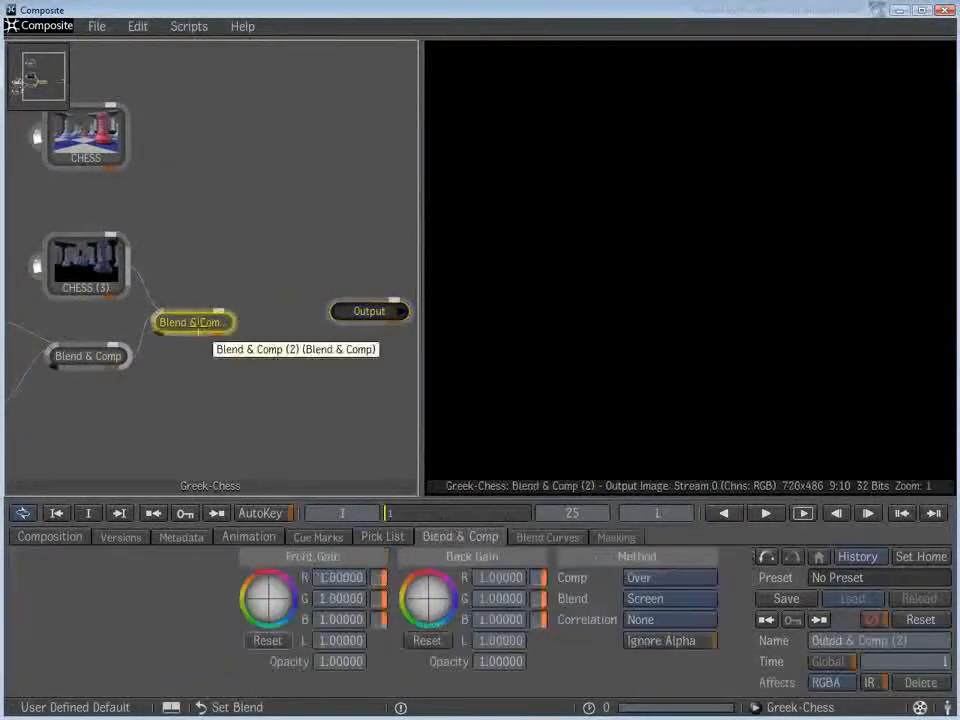
pyautogui.click(196, 322)
# - Move the CHESS node above the second blend, duplicate it below and set the copy's channel view to mr Shader Element
pyautogui.moveTo(100, 148); pyautogui.dragTo(213, 113)
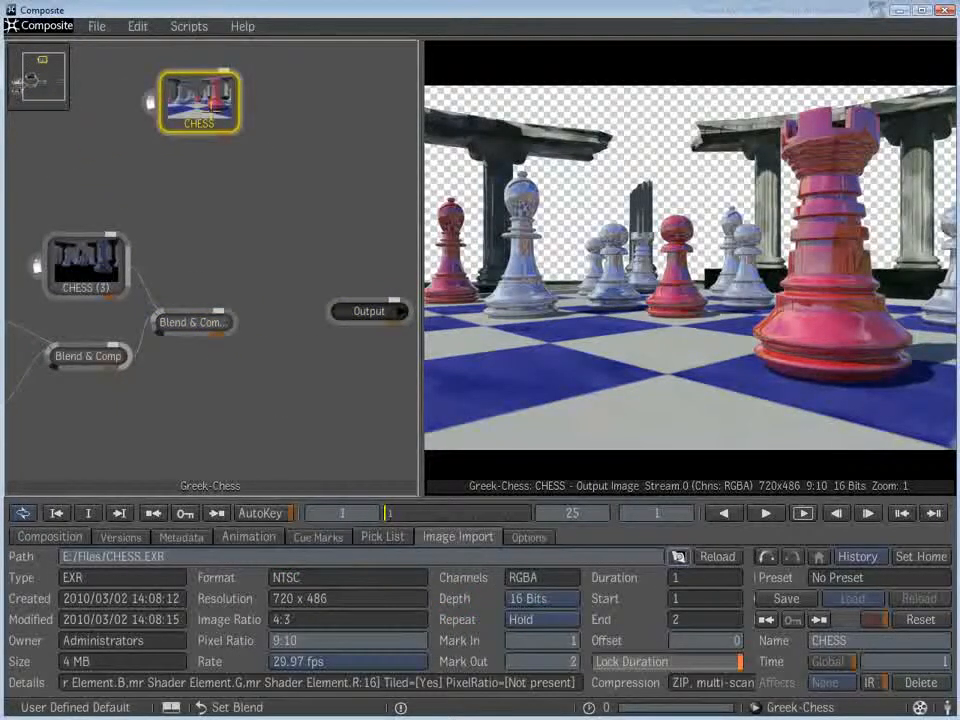
pyautogui.hotkey('ctrl', 'v')
pyautogui.moveTo(203, 240); pyautogui.dragTo(214, 231)
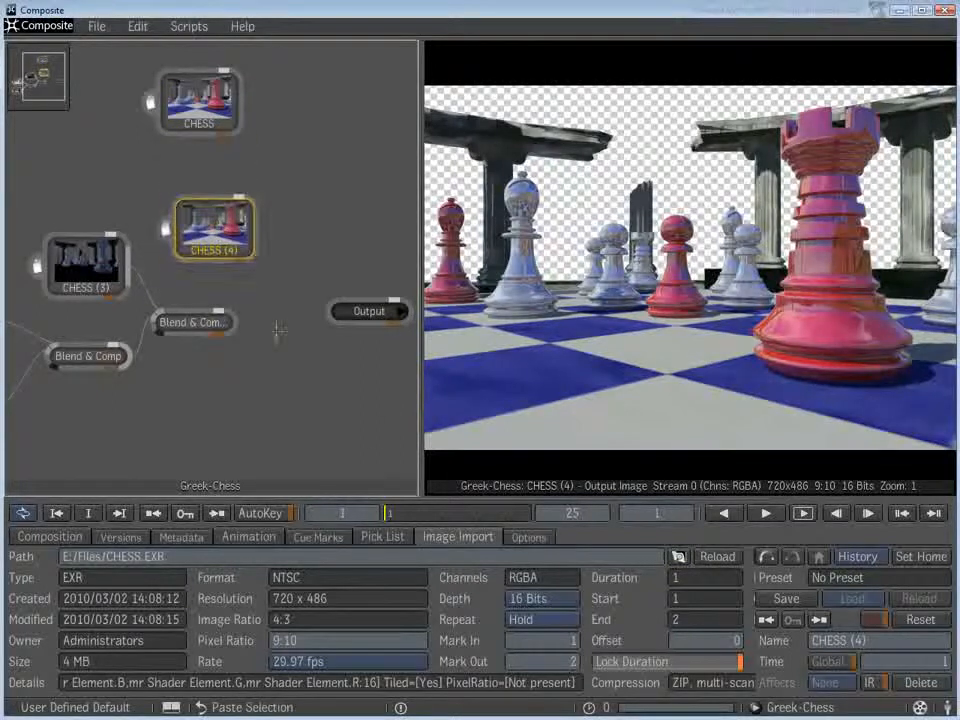
pyautogui.click(528, 537)
pyautogui.click(165, 578)
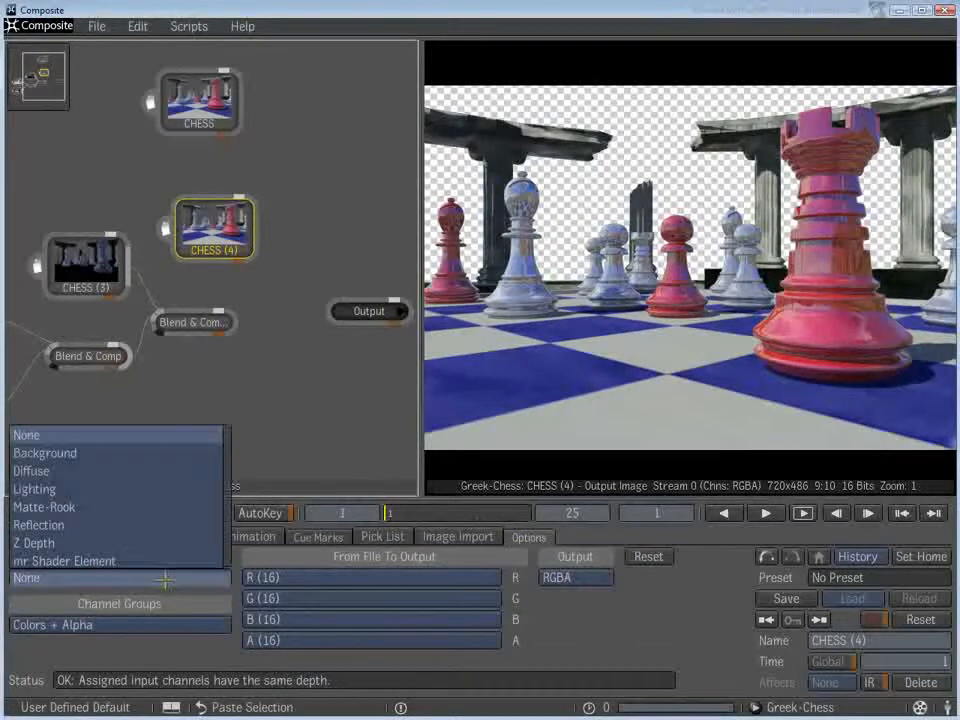
pyautogui.click(64, 561)
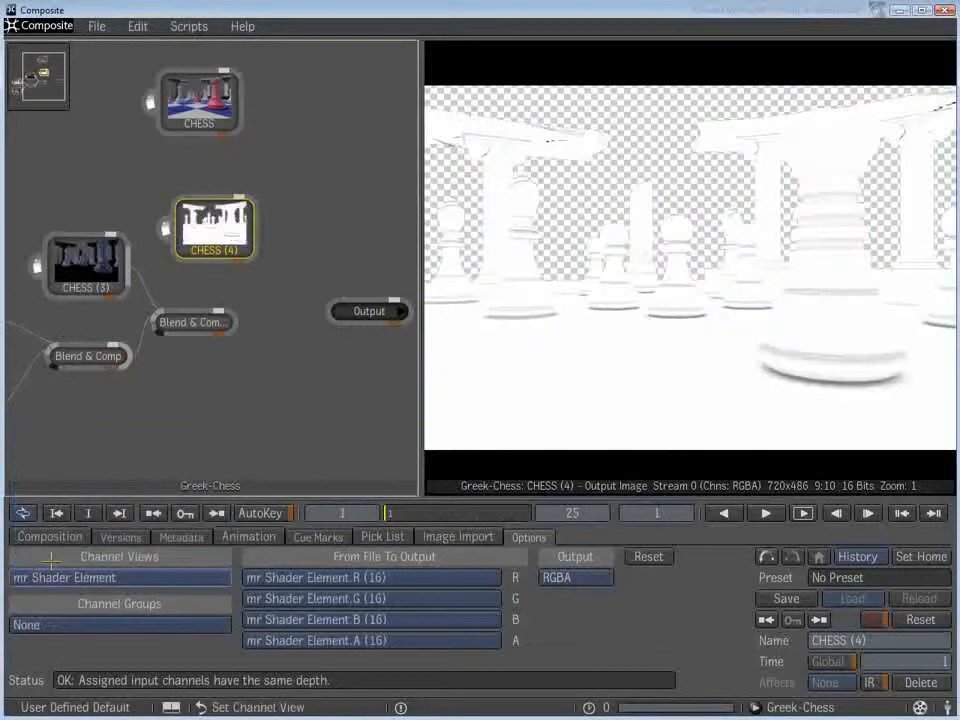
# - Add a third Blend & Comp node with the mr Shader Element image as its front input and the second blend as its back input
pyautogui.moveTo(225, 236); pyautogui.dragTo(224, 231)
pyautogui.middleClick(270, 362)
pyautogui.moveTo(417, 365)
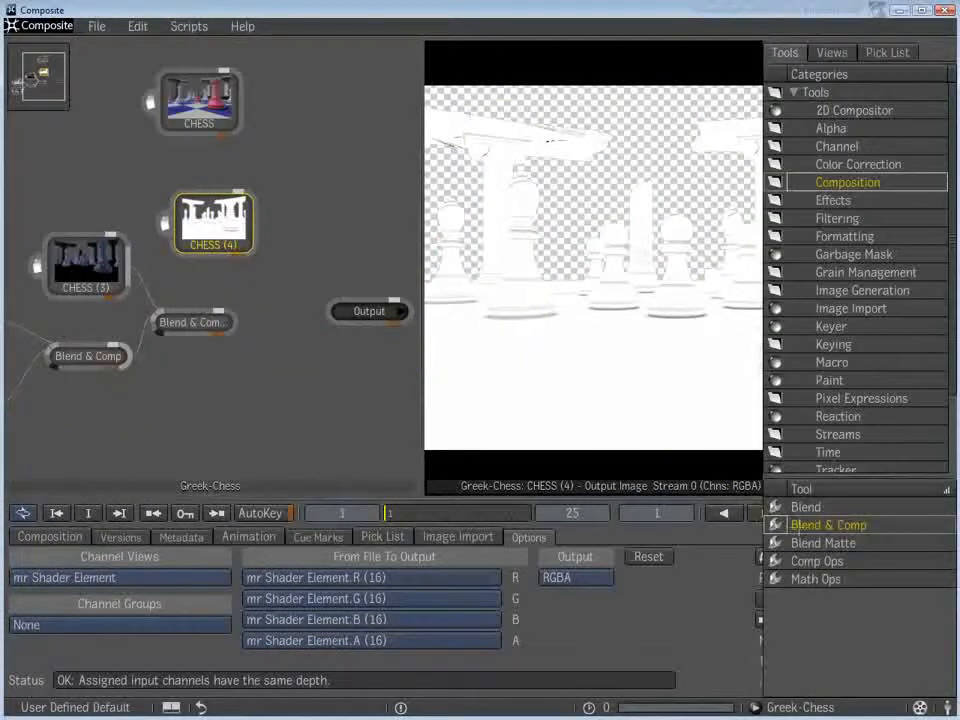
pyautogui.moveTo(785, 526); pyautogui.dragTo(285, 285)
pyautogui.moveTo(361, 312); pyautogui.dragTo(424, 317)
pyautogui.moveTo(257, 285); pyautogui.dragTo(288, 285)
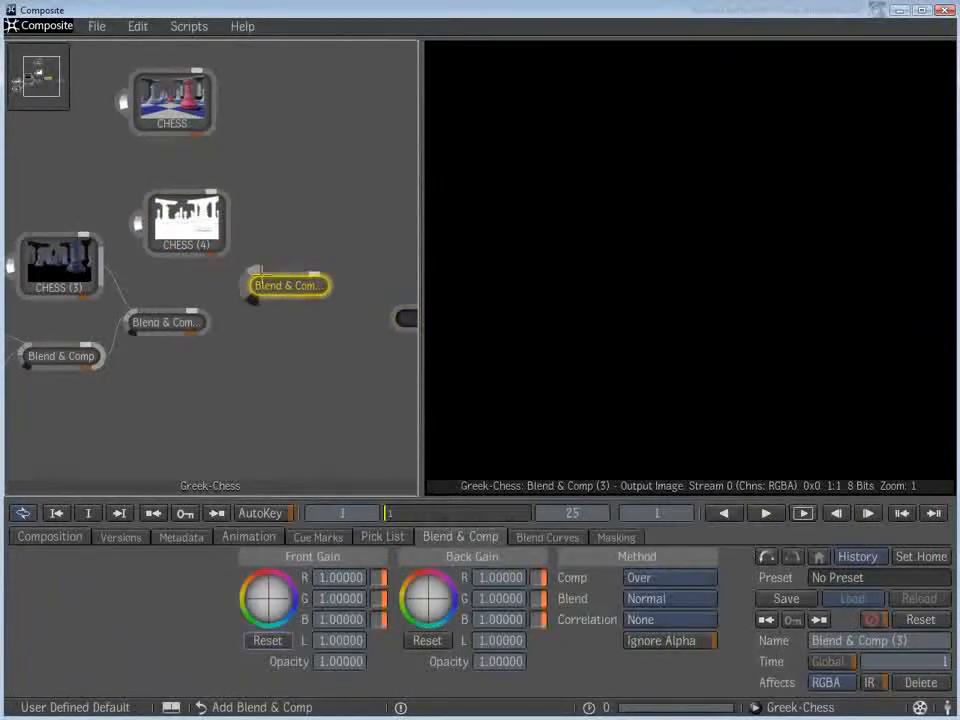
pyautogui.click(224, 214)
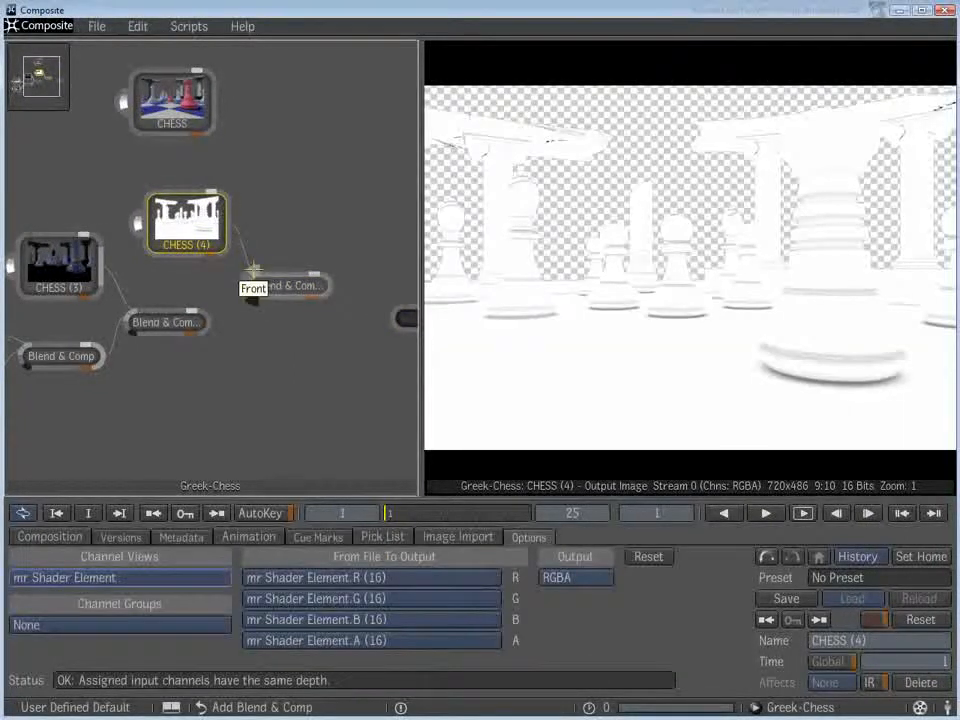
pyautogui.click(202, 318)
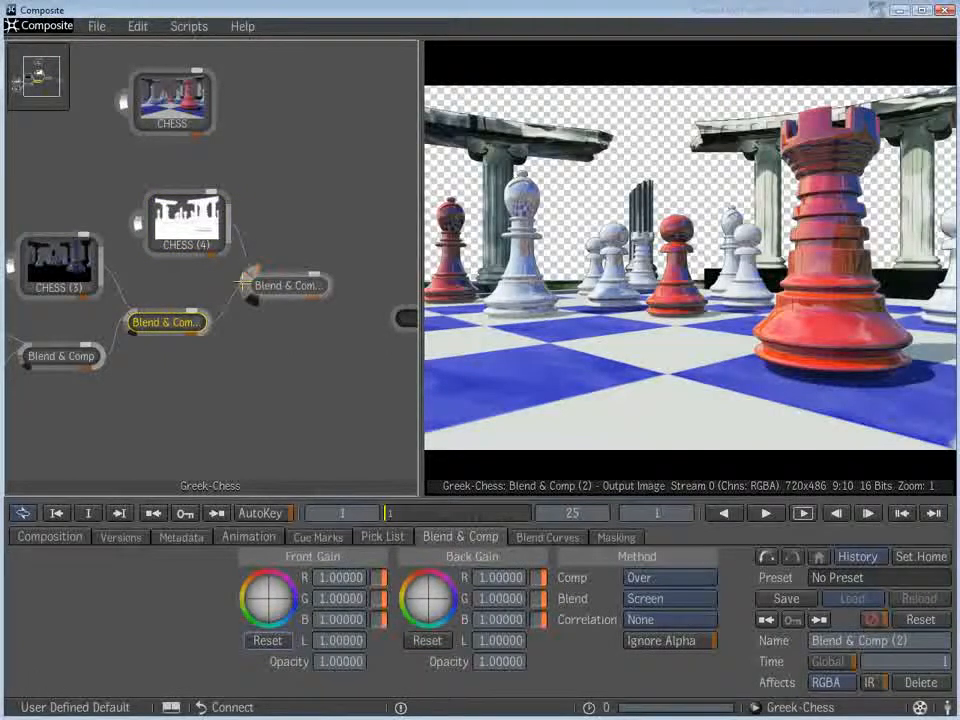
# - Set the third Blend & Comp node's blend mode to Multiply and compare its result with the second blend
pyautogui.click(292, 287)
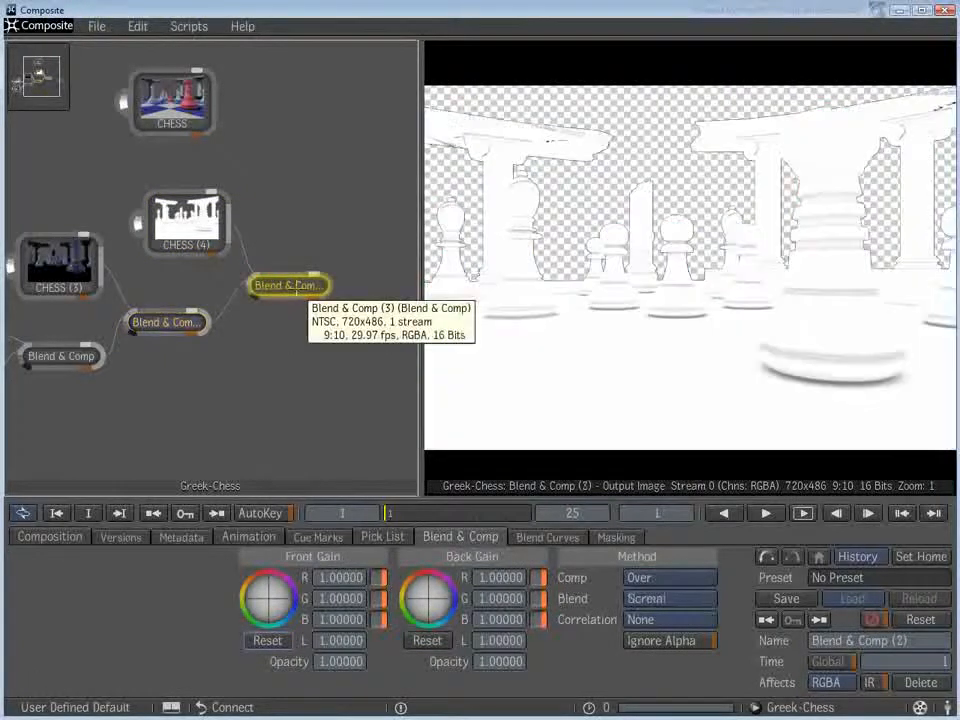
pyautogui.click(646, 596)
pyautogui.click(648, 239)
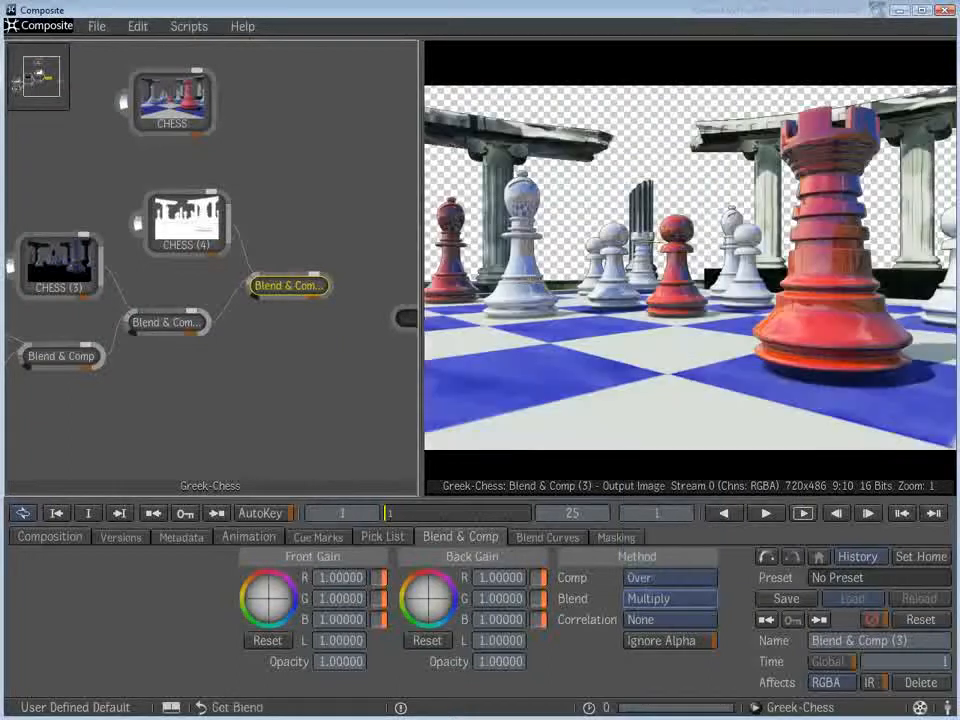
pyautogui.click(165, 322)
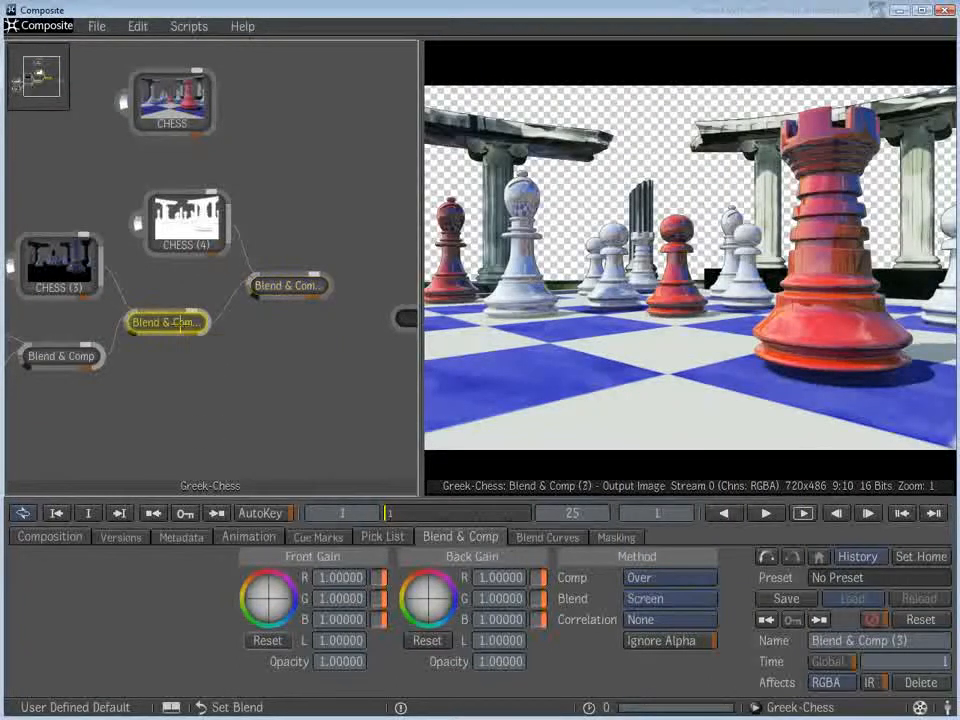
pyautogui.click(286, 287)
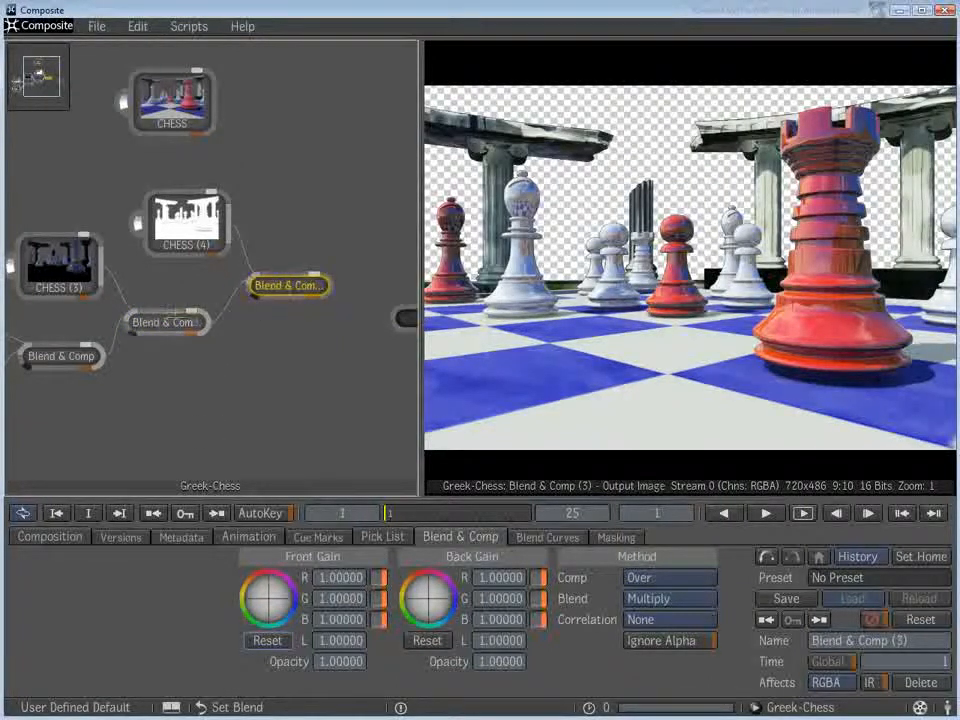
# - Move the mr Shader Element image node farther from the third Blend & Comp node and insert a CC Histo node between them
pyautogui.click(160, 322)
pyautogui.click(284, 287)
pyautogui.moveTo(215, 245); pyautogui.dragTo(173, 215)
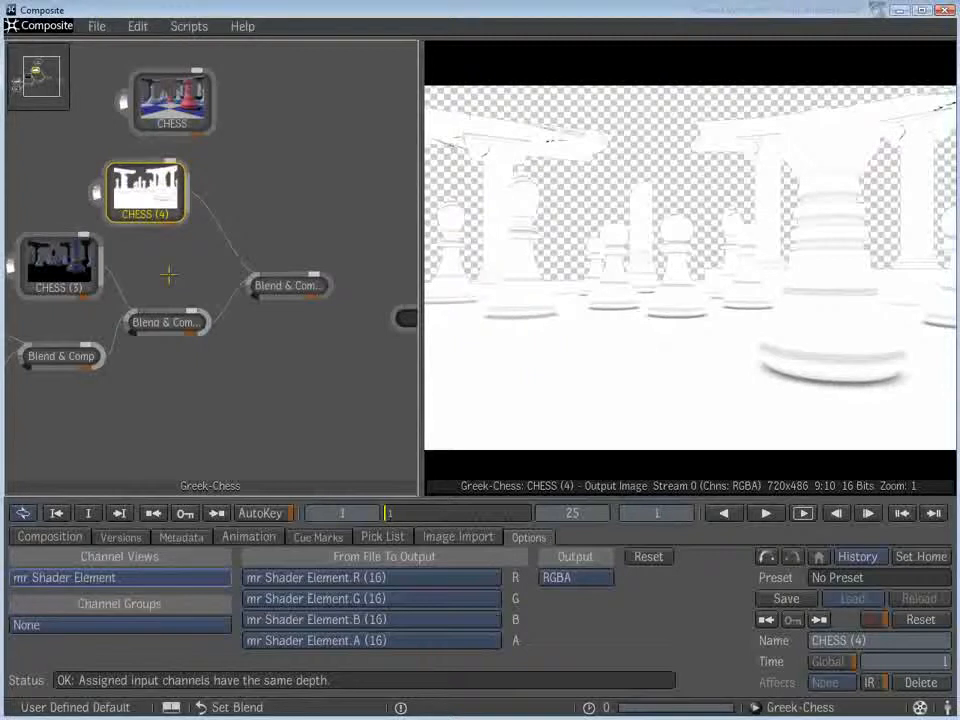
pyautogui.middleClick(169, 281)
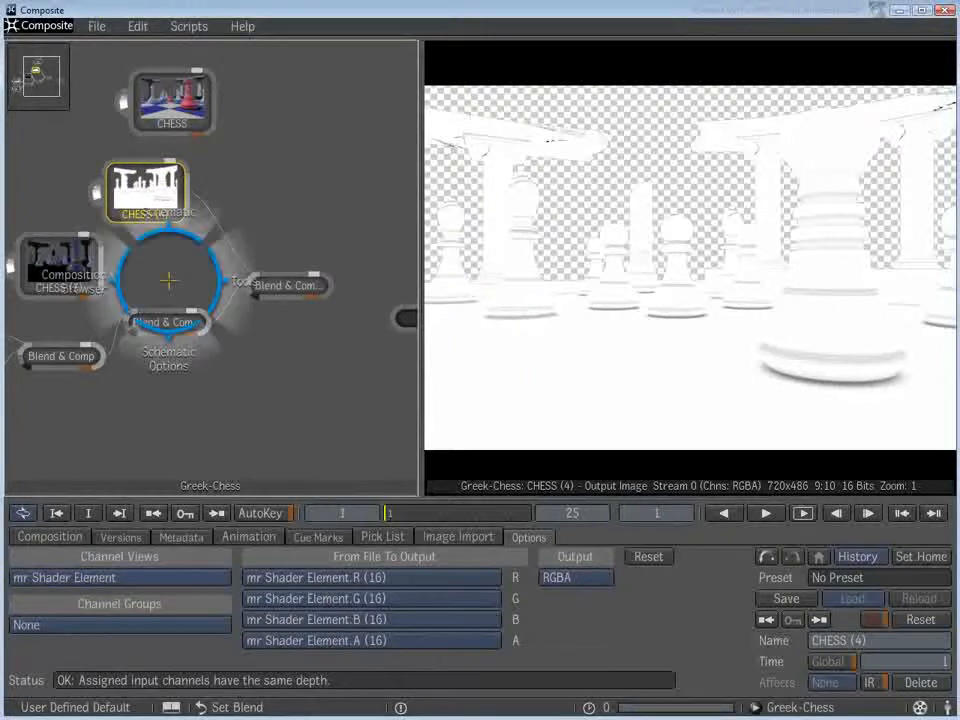
pyautogui.click(243, 282)
pyautogui.click(836, 166)
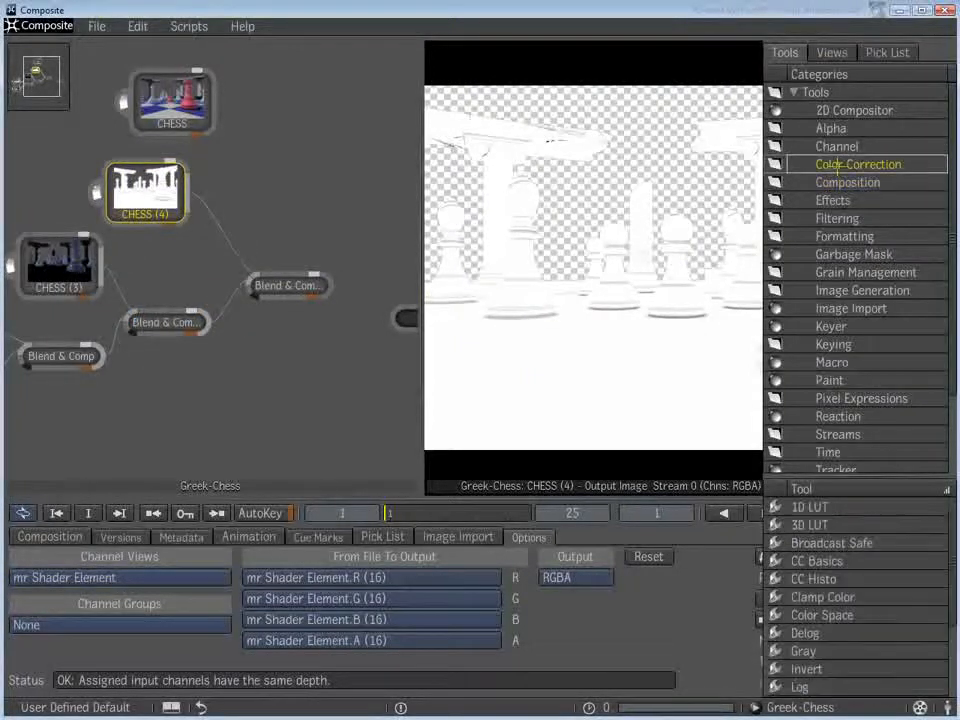
pyautogui.moveTo(797, 578); pyautogui.dragTo(222, 228)
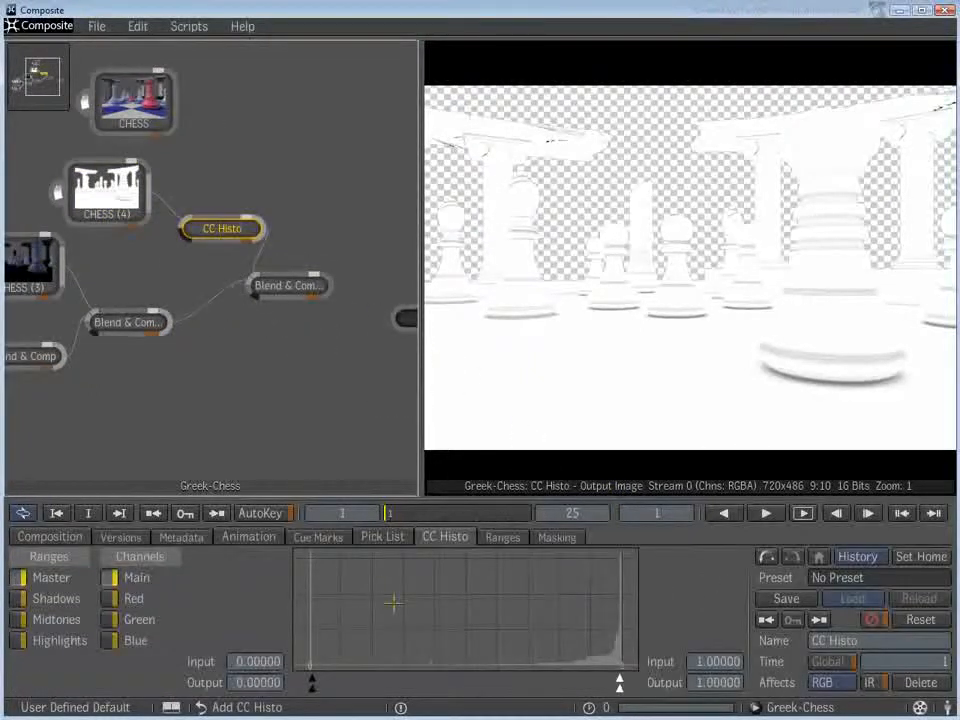
# - Raise the CC Histo master black input level to 0.51429 and compare the third blend's result with the second blend
pyautogui.moveTo(312, 682); pyautogui.dragTo(469, 678)
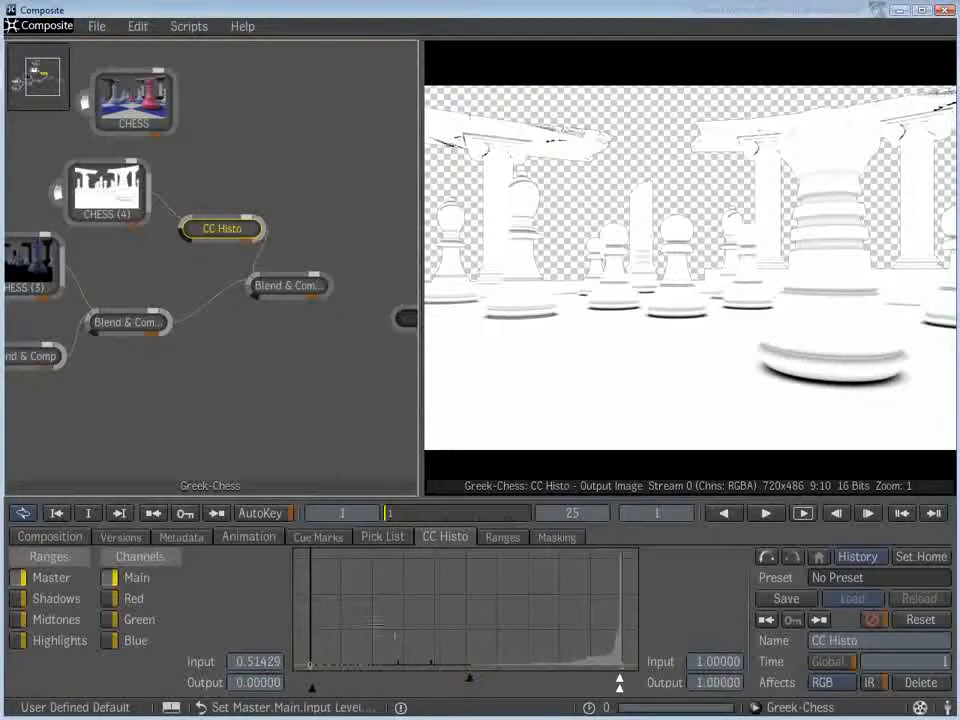
pyautogui.click(287, 286)
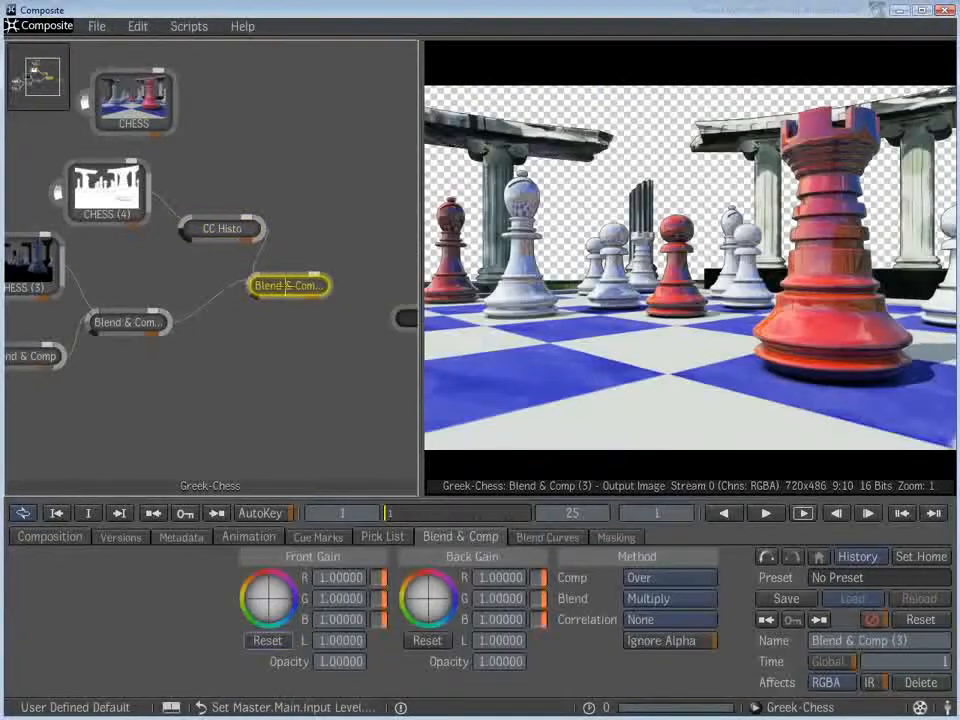
pyautogui.click(128, 322)
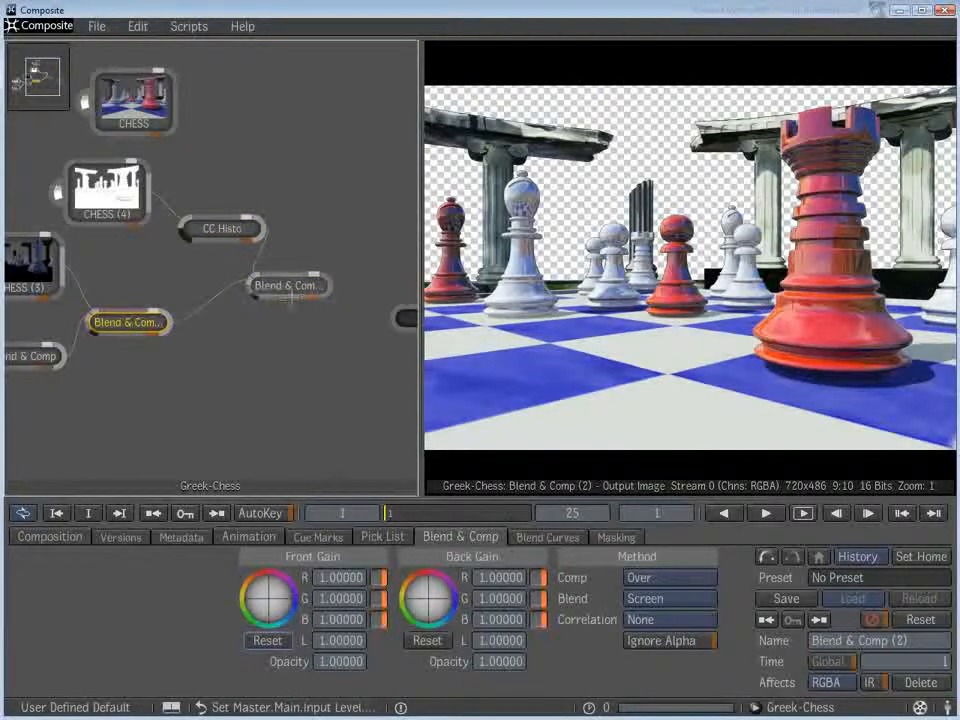
pyautogui.click(291, 287)
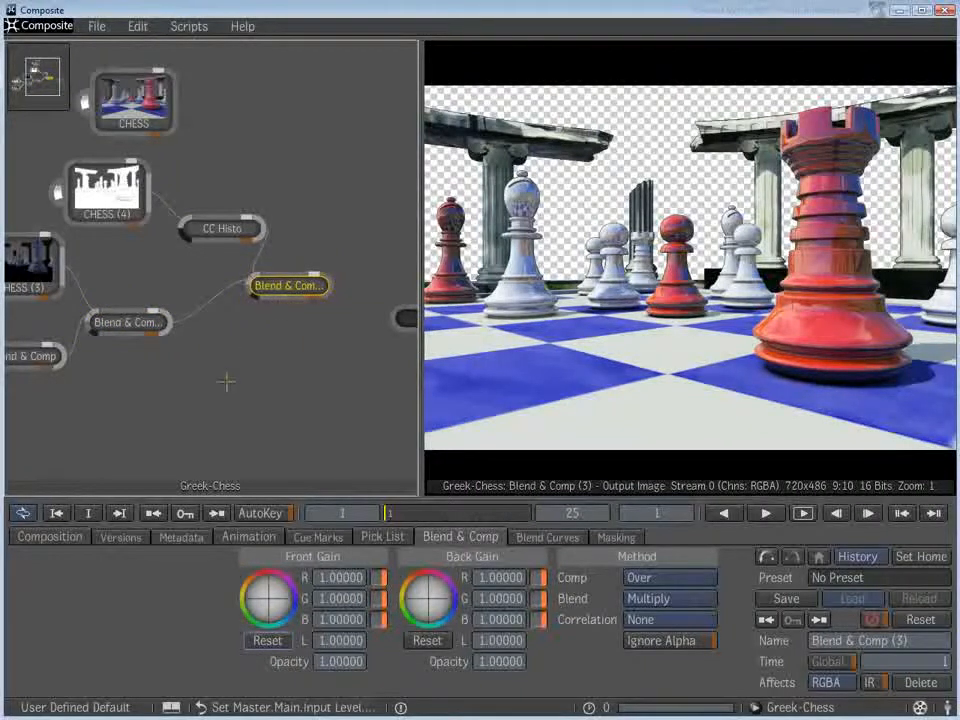
# - Spread out the mr Shader Element image and CC Histo nodes, insert an Unpremultiply node between them, and view the third blend's result
pyautogui.click(85, 185)
pyautogui.moveTo(216, 231); pyautogui.dragTo(218, 206)
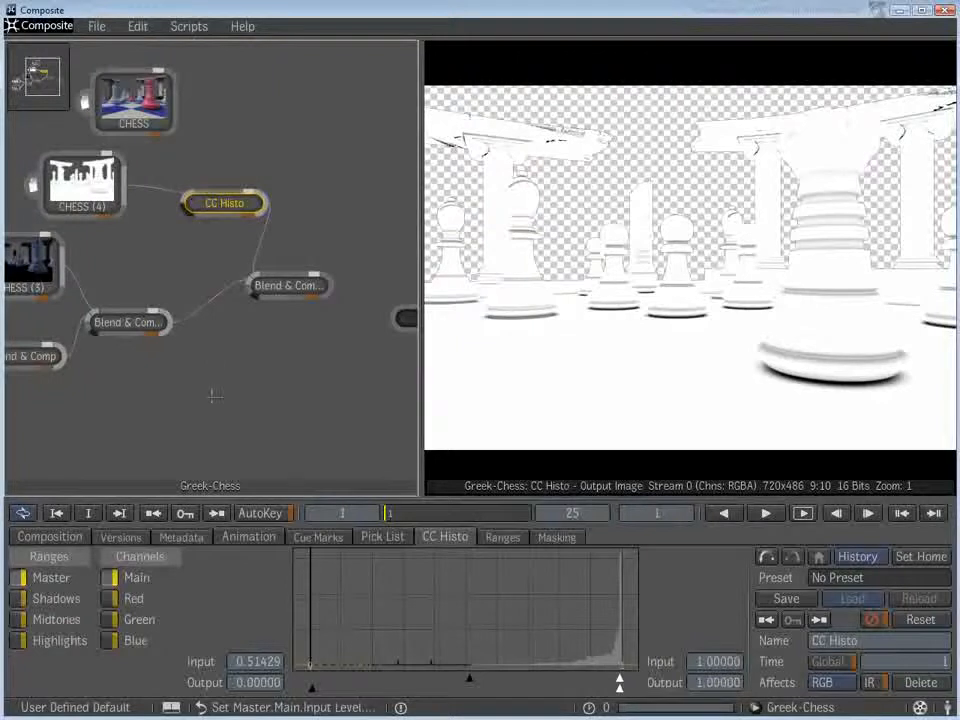
pyautogui.middleClick(212, 397)
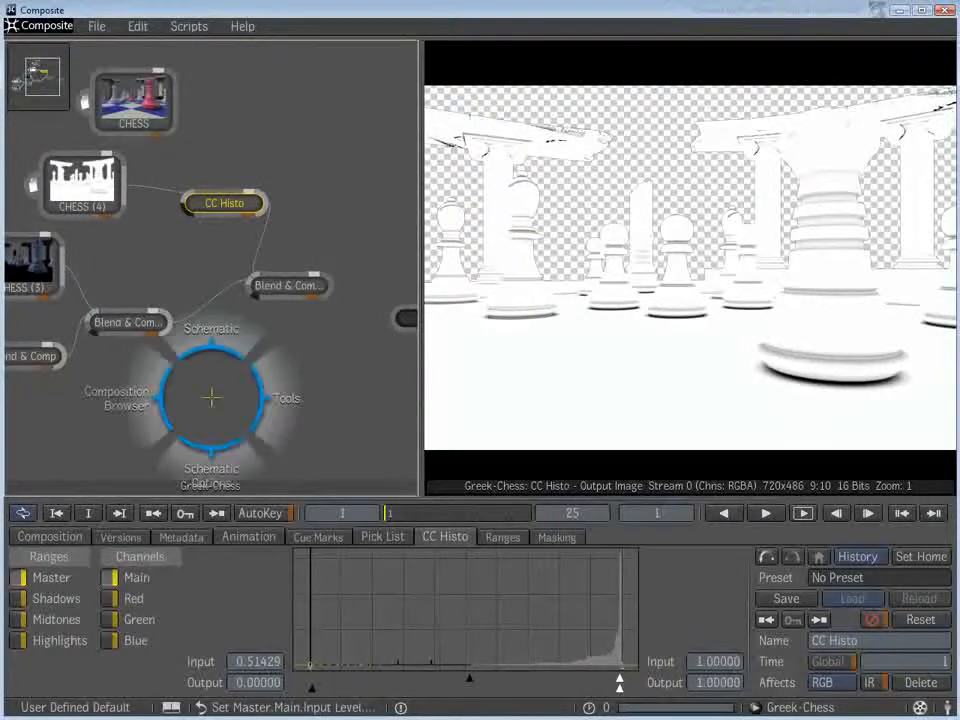
pyautogui.moveTo(376, 400)
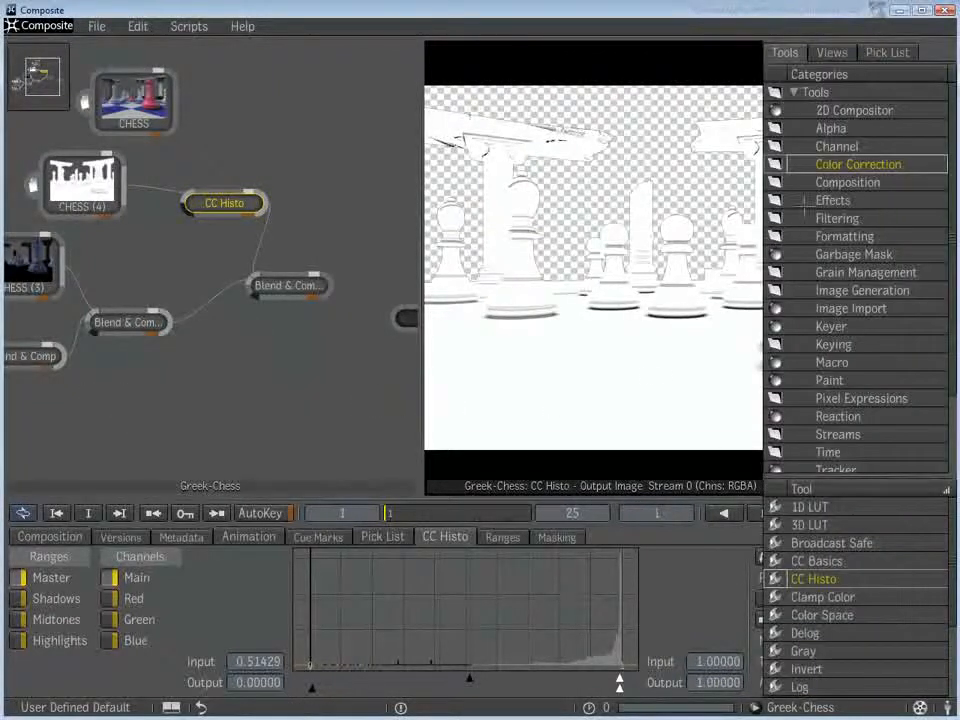
pyautogui.click(843, 236)
pyautogui.moveTo(775, 597); pyautogui.dragTo(155, 189)
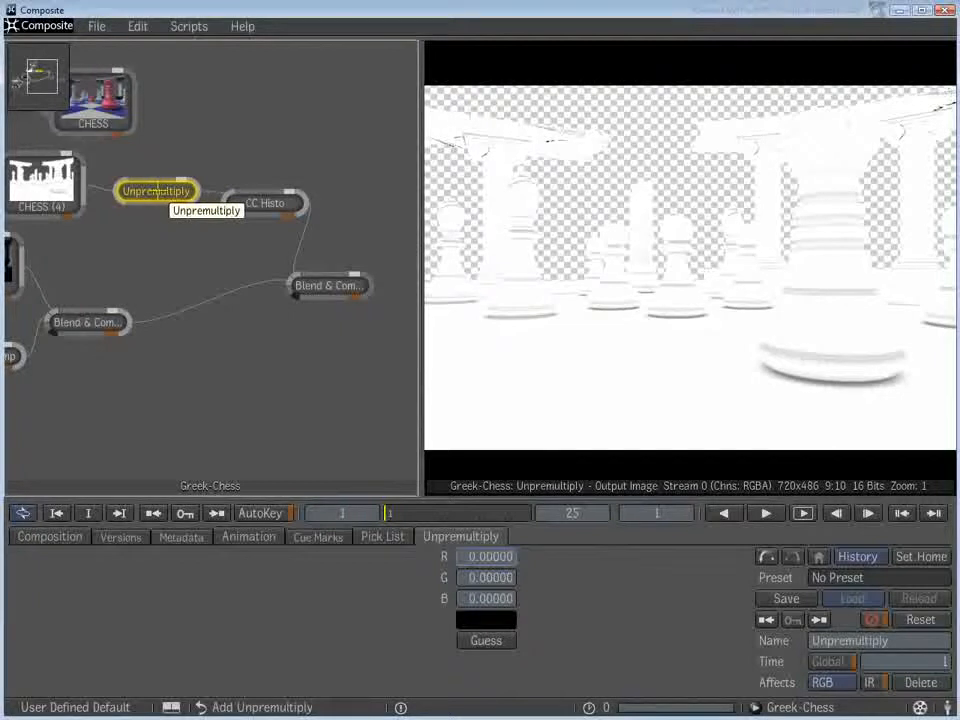
pyautogui.click(326, 287)
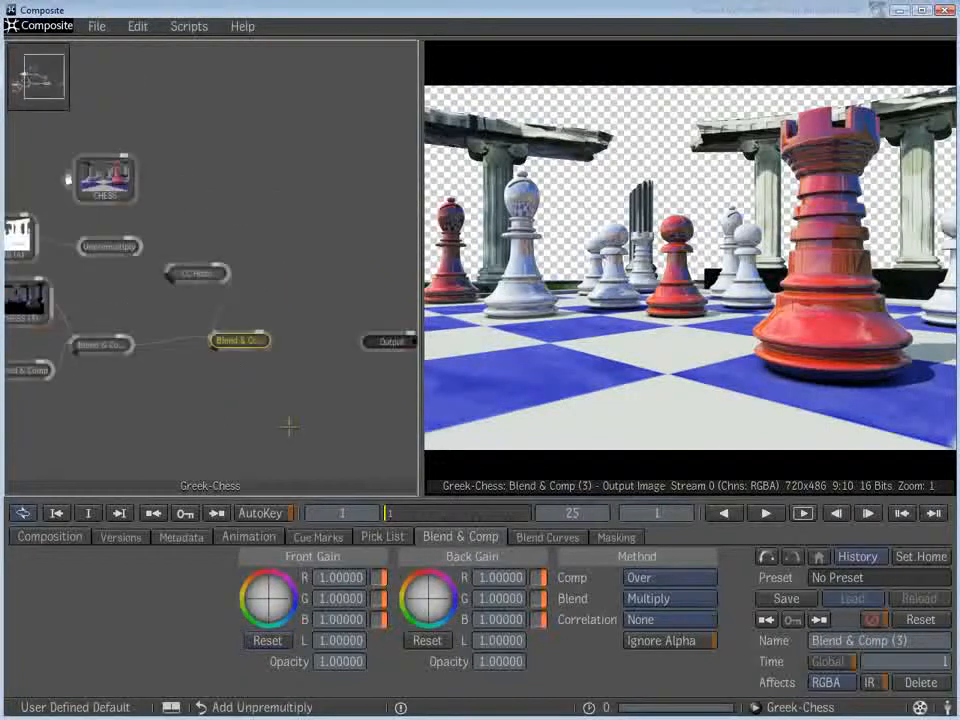
# - Move the original CHESS image node to the free space above the third Blend & Comp node
pyautogui.moveTo(106, 174); pyautogui.dragTo(204, 121)
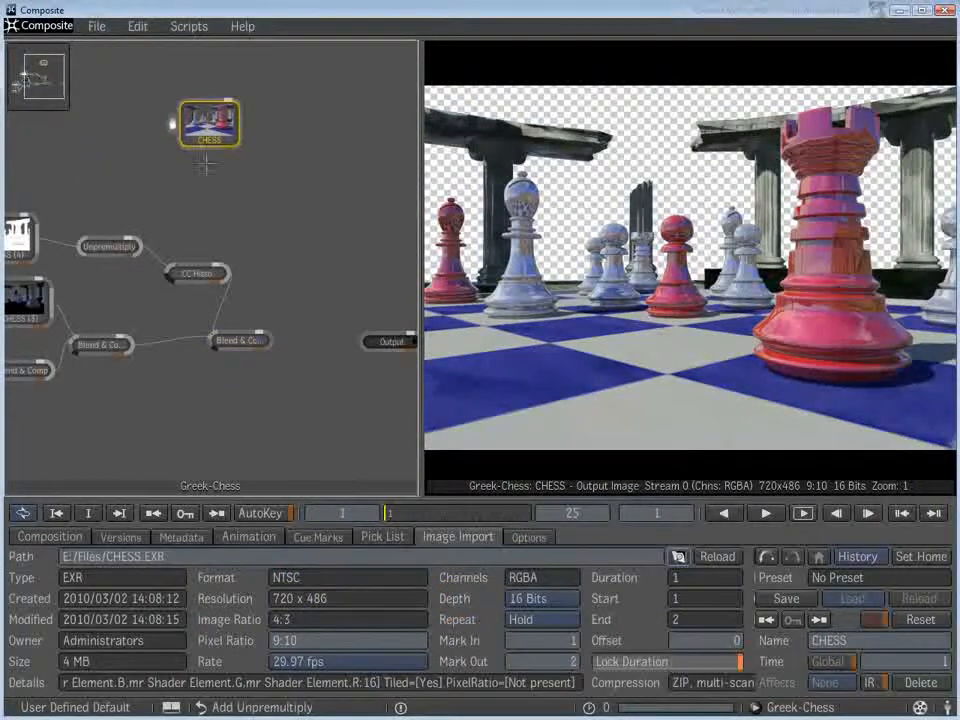